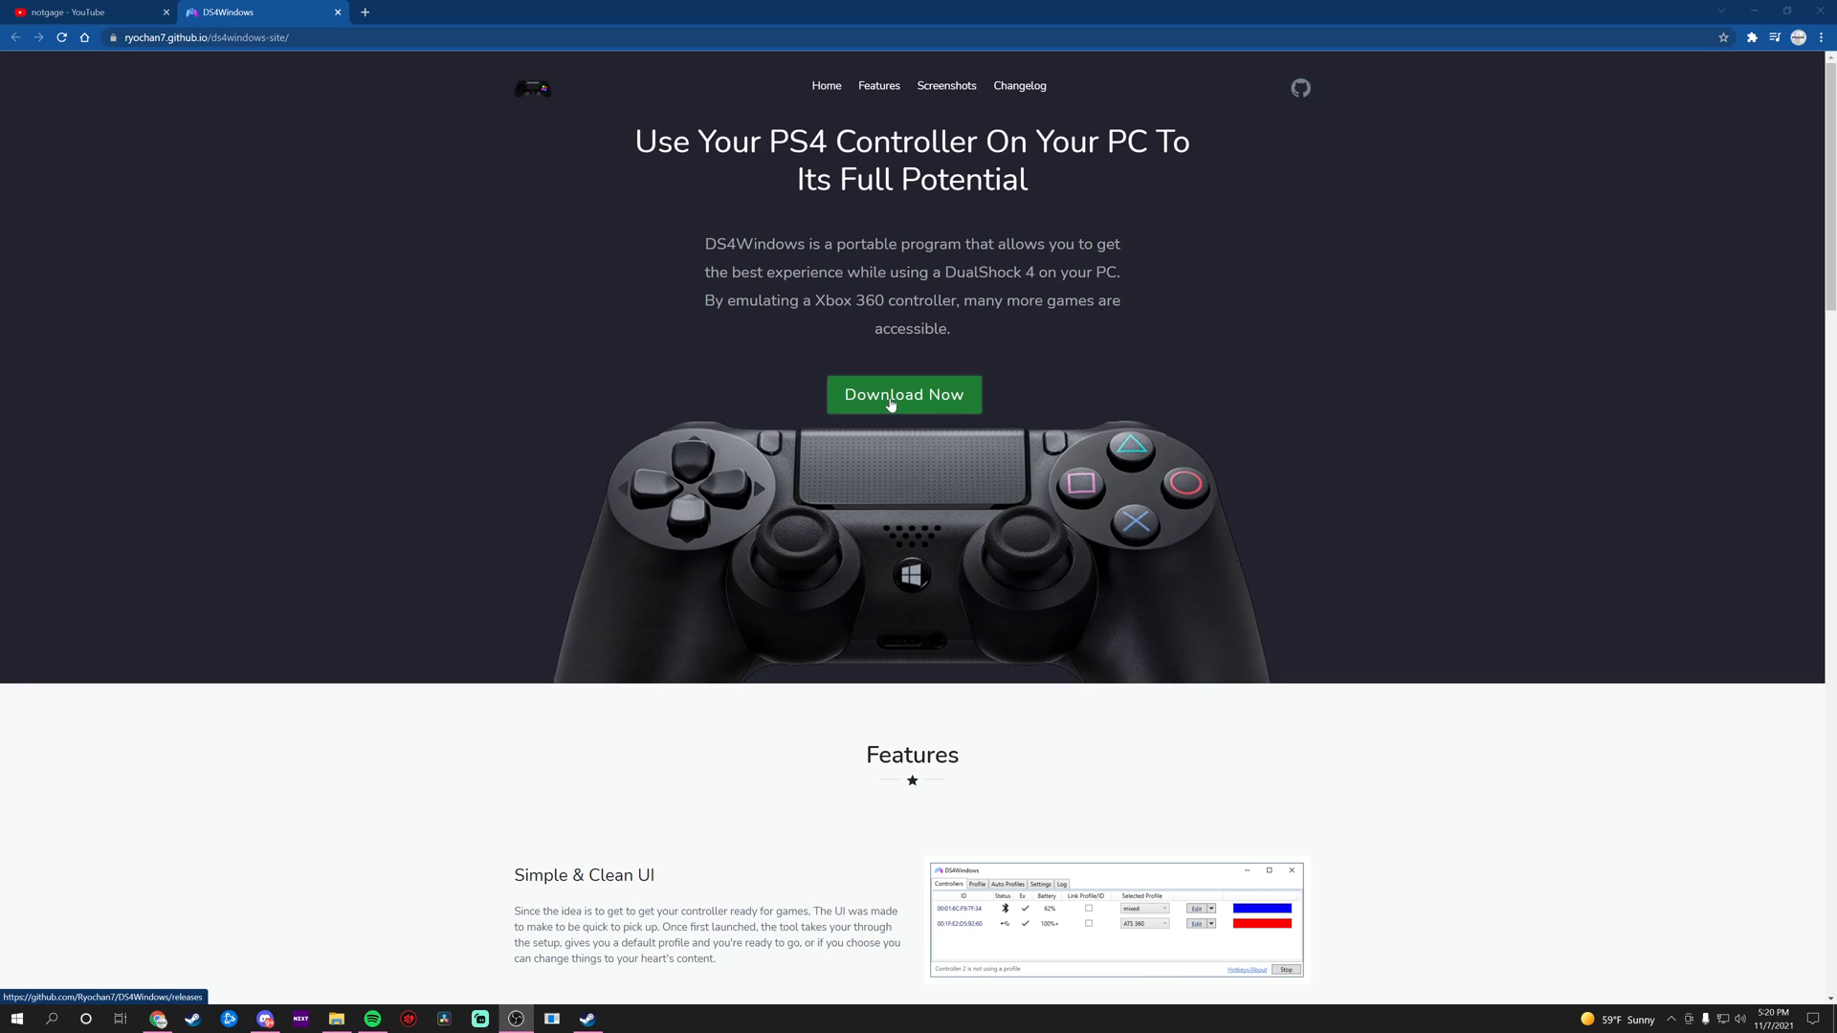
- Download the DS4Windows_3.0.18_x64.zip archive from the DS4Windows releases page on GitHub
left_click(891, 400)
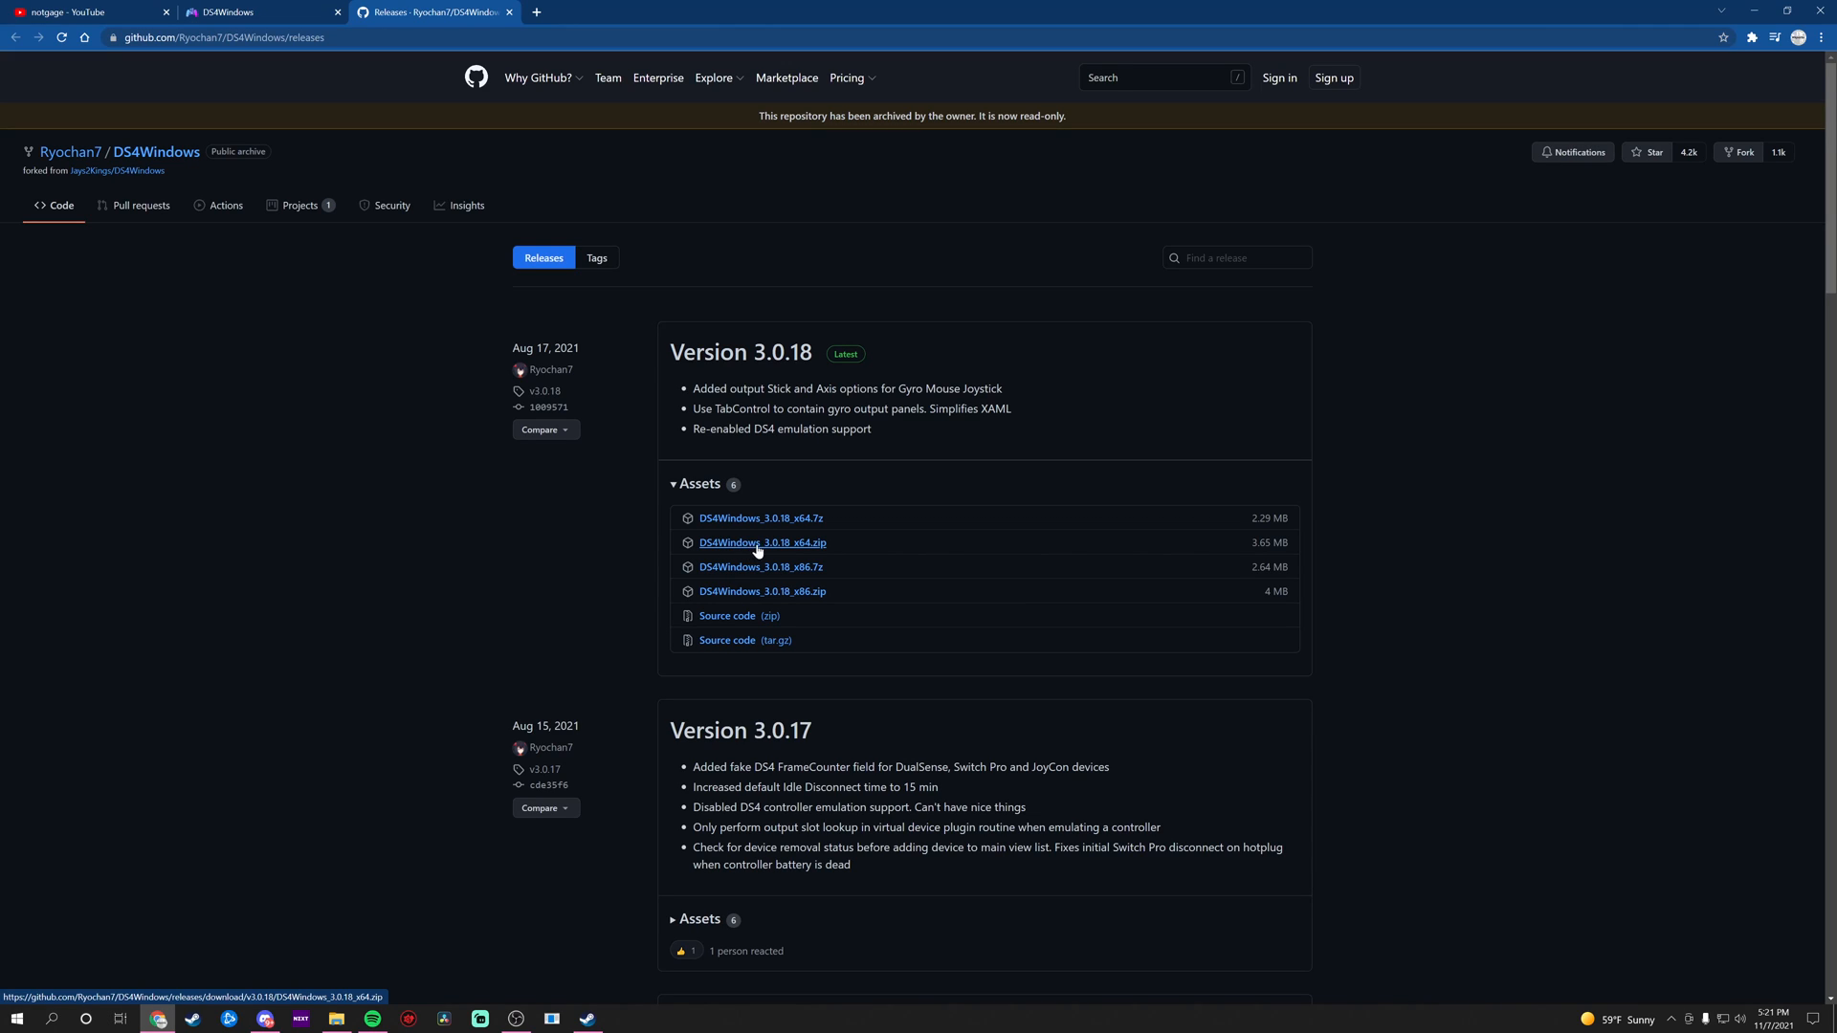
left_click(813, 546)
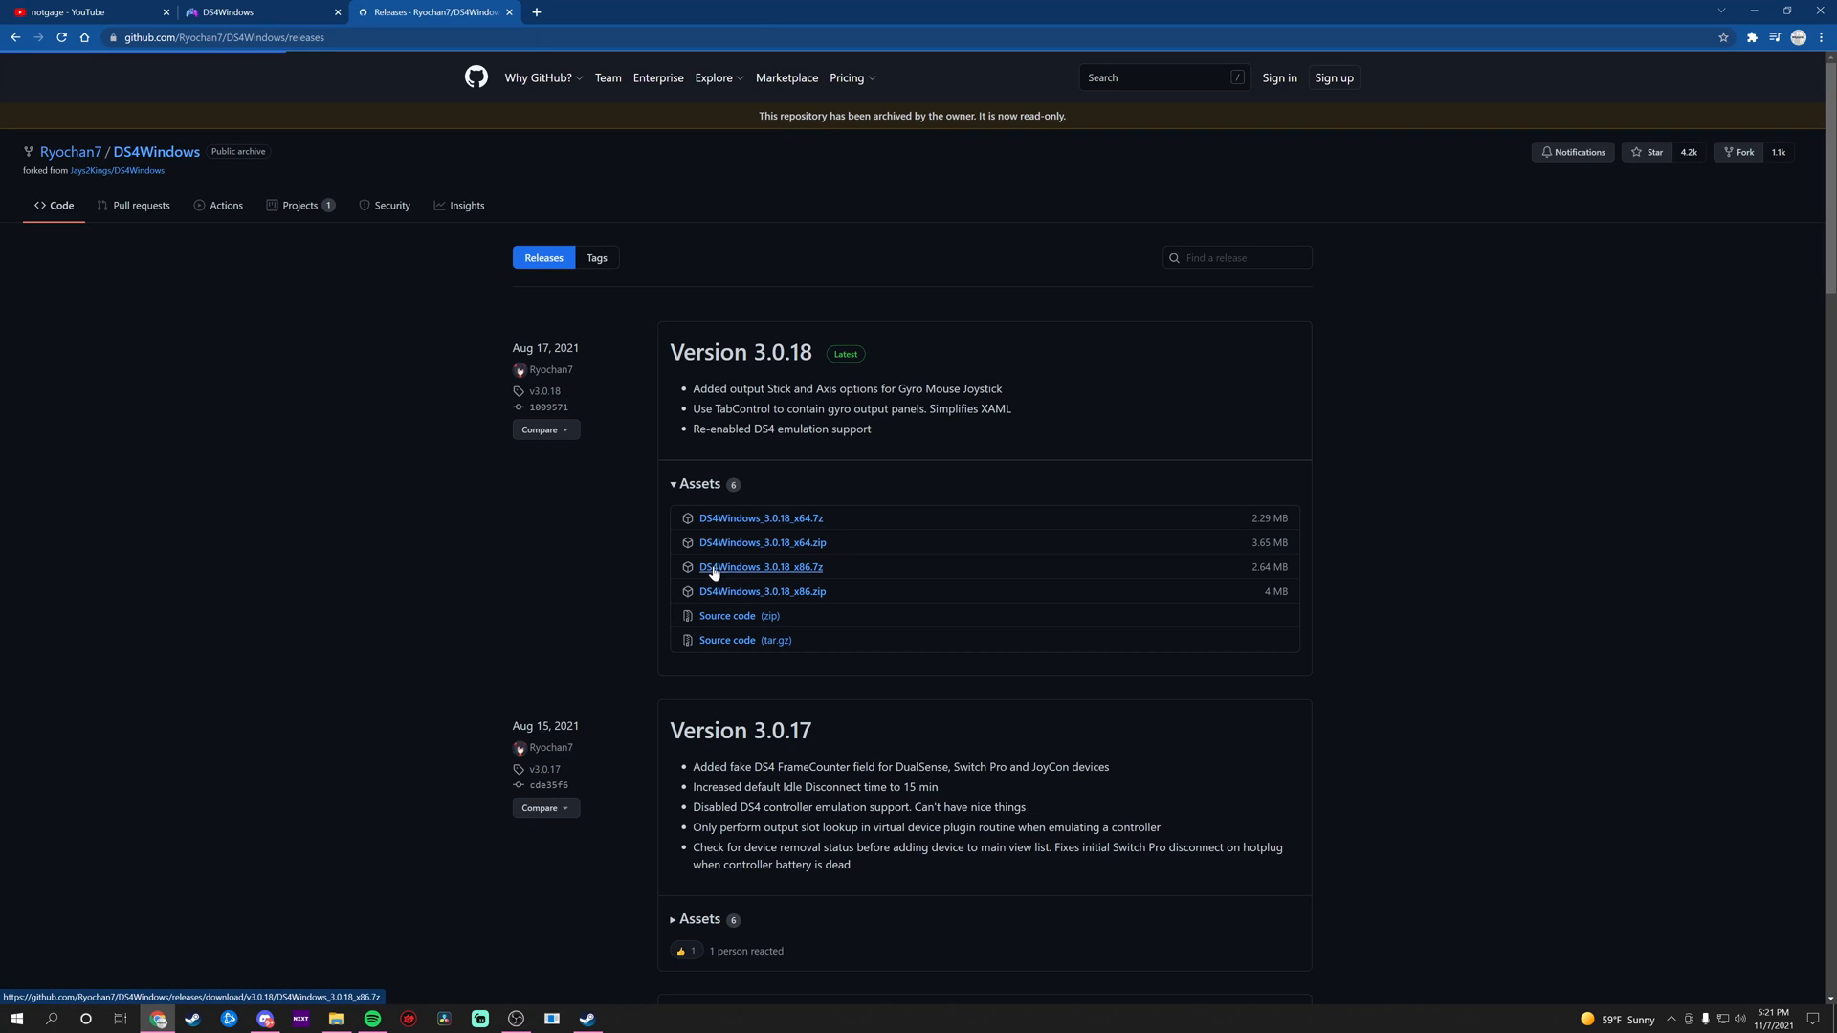
left_click(300, 14)
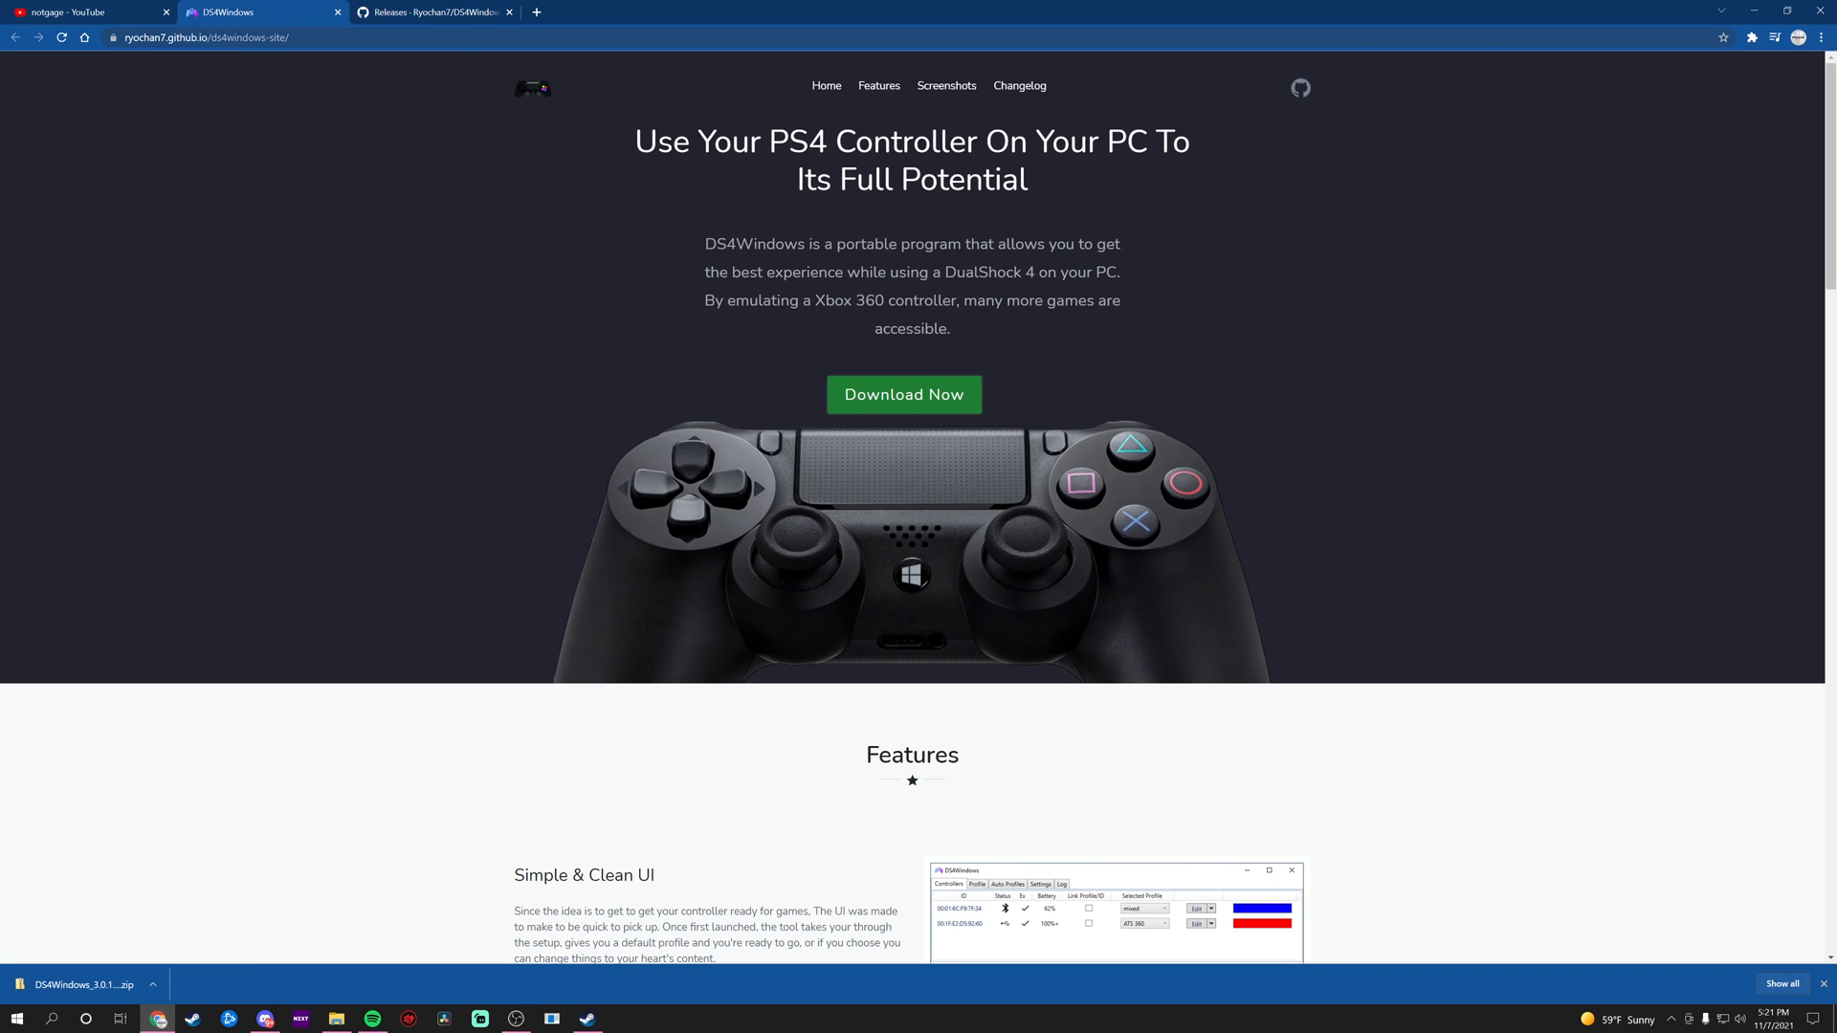
left_click(435, 15)
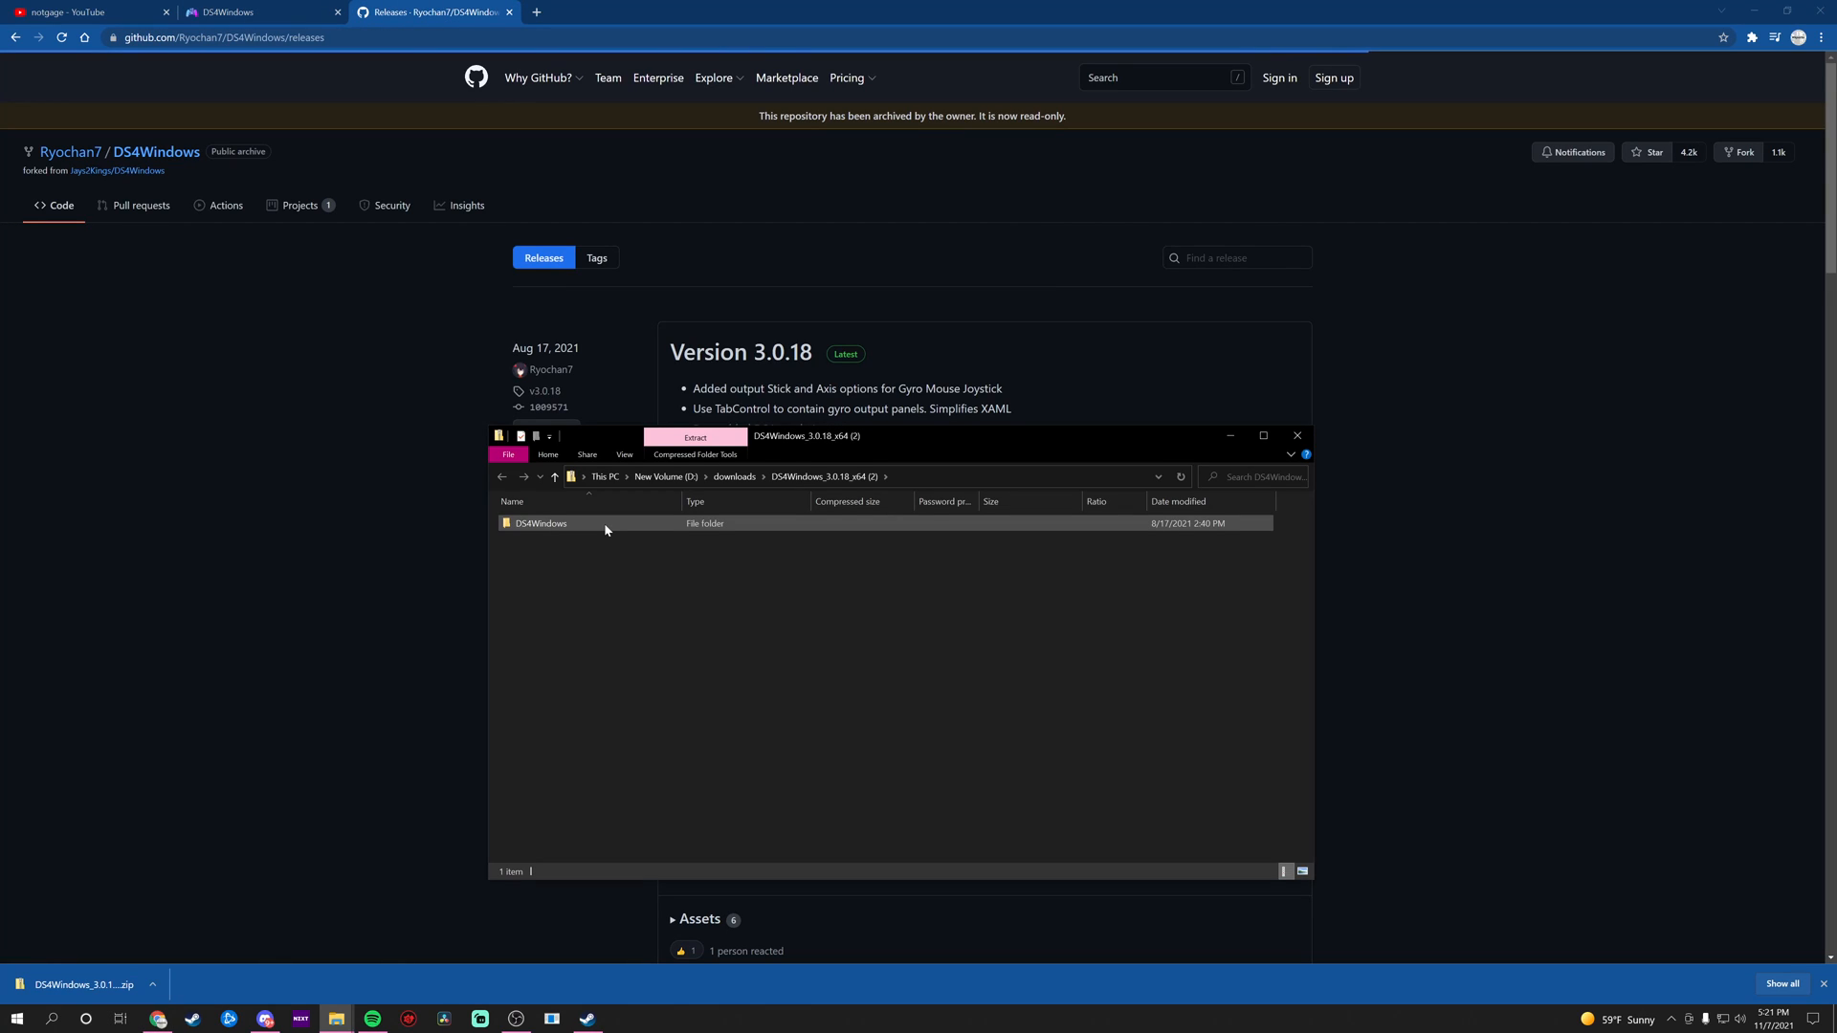
- Extract all files of the downloaded DS4Windows archive, choosing the Desktop as the destination
double_click(605, 526)
scroll(615, 571, "down", 1)
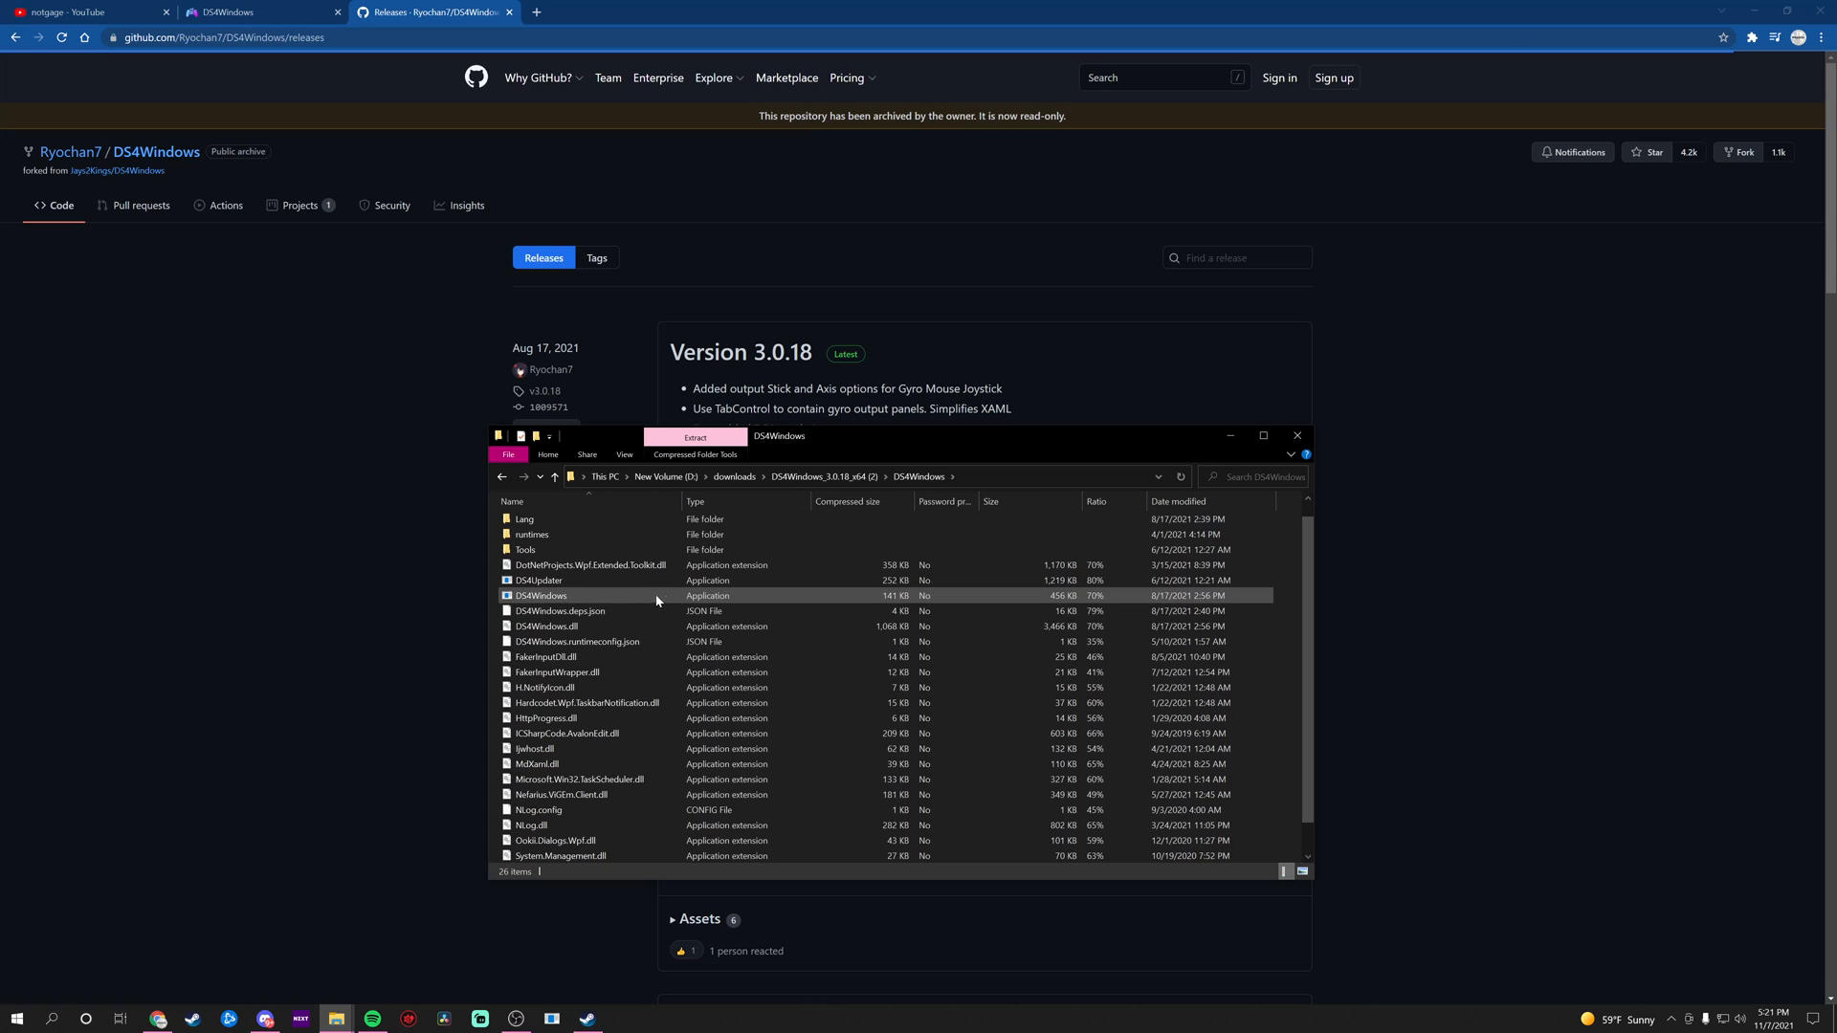
double_click(704, 597)
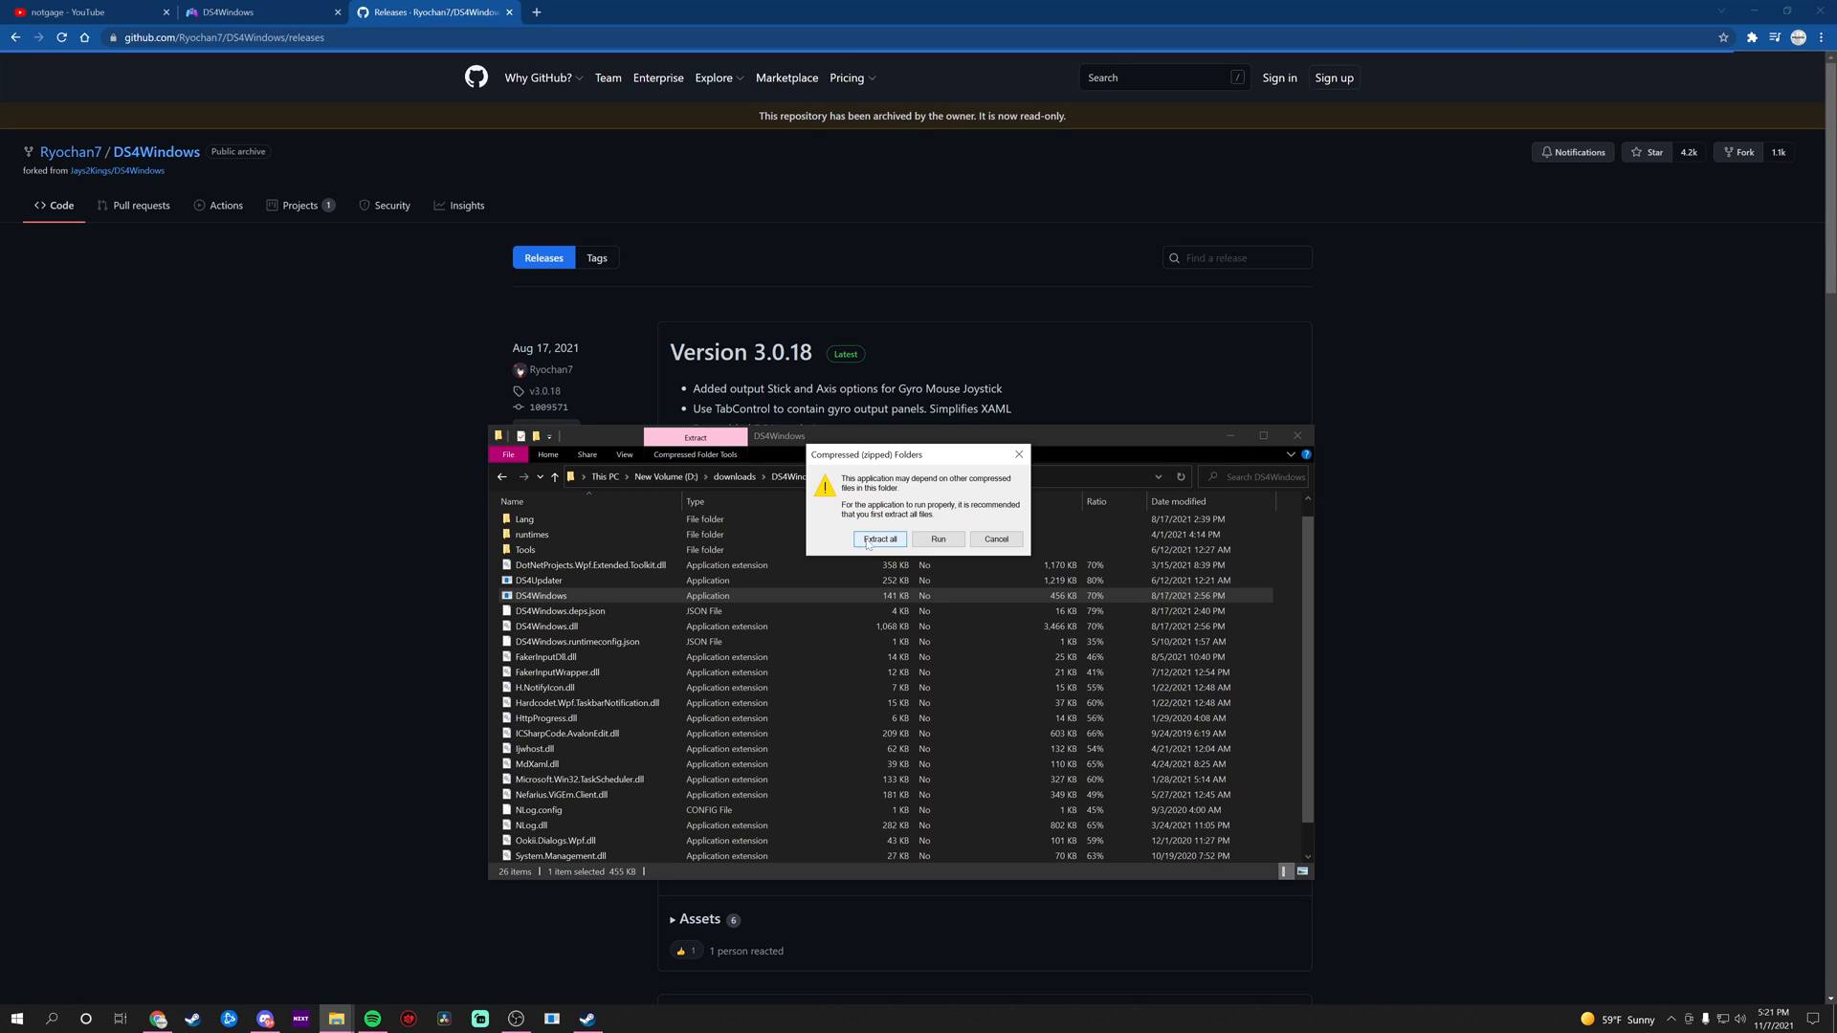
left_click(897, 541)
left_click(1070, 441)
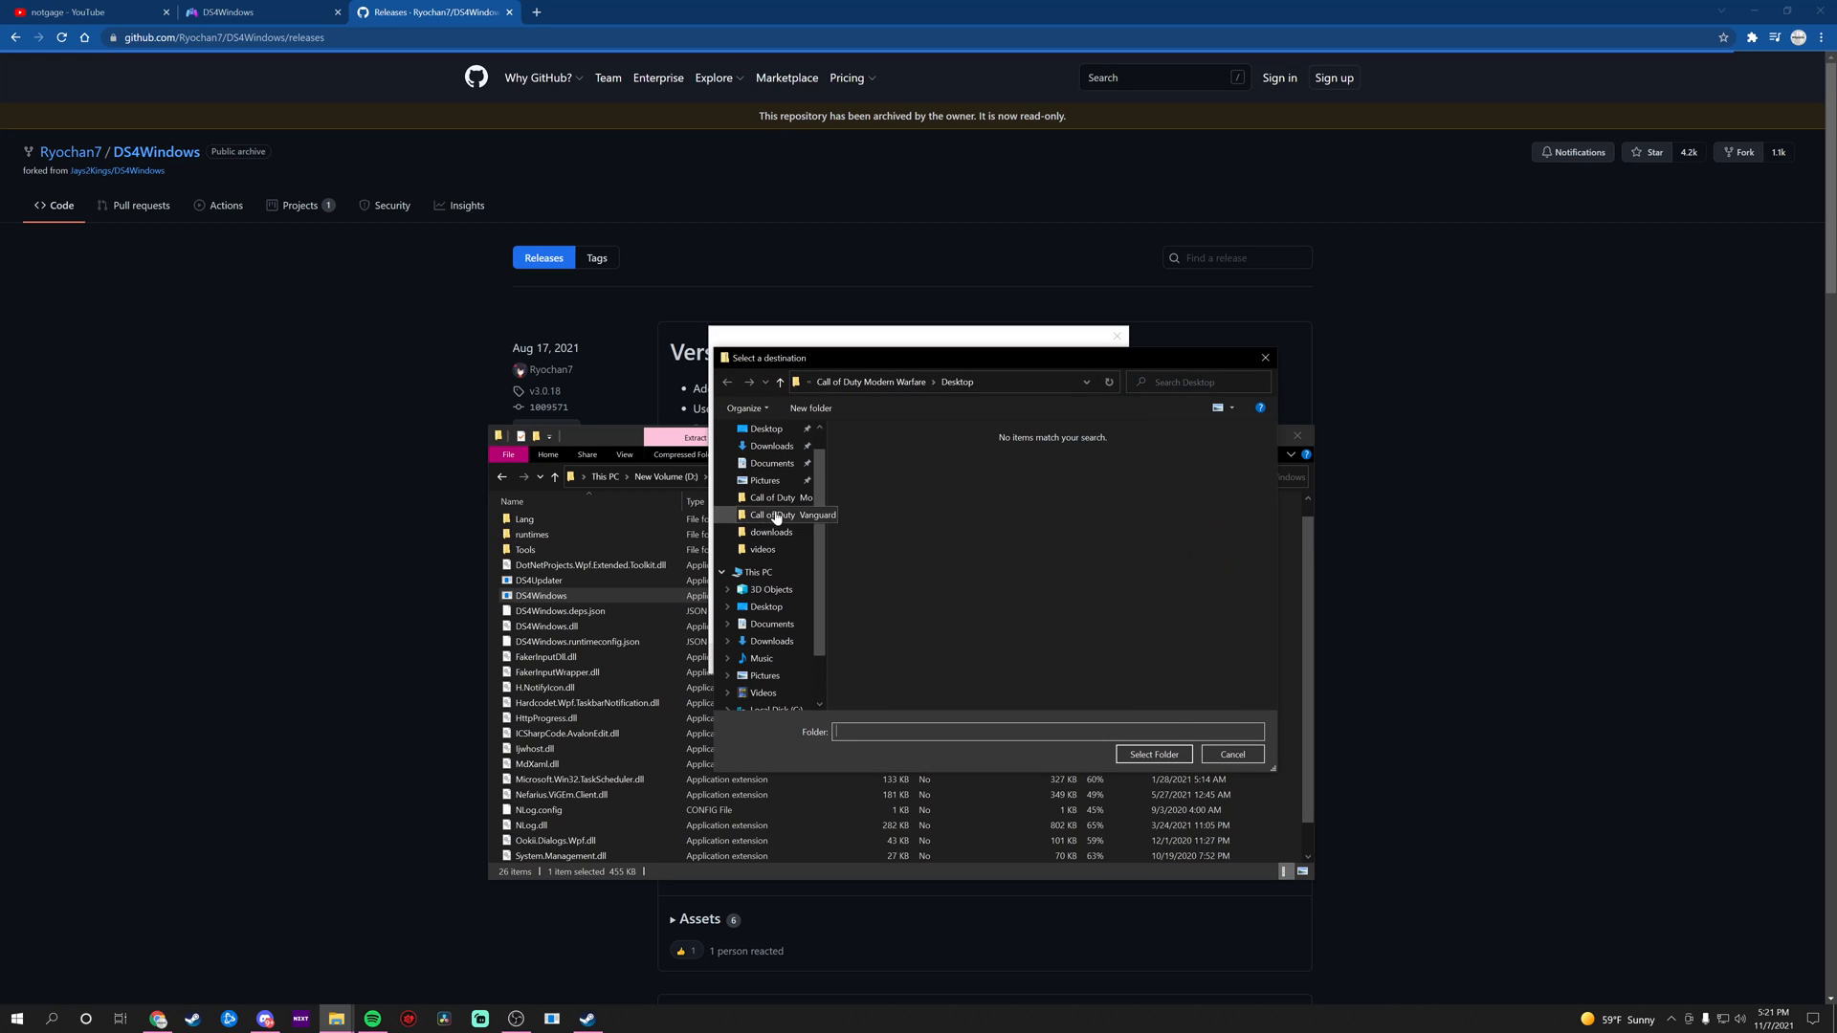
scroll(777, 507, "up", 2)
left_click(776, 459)
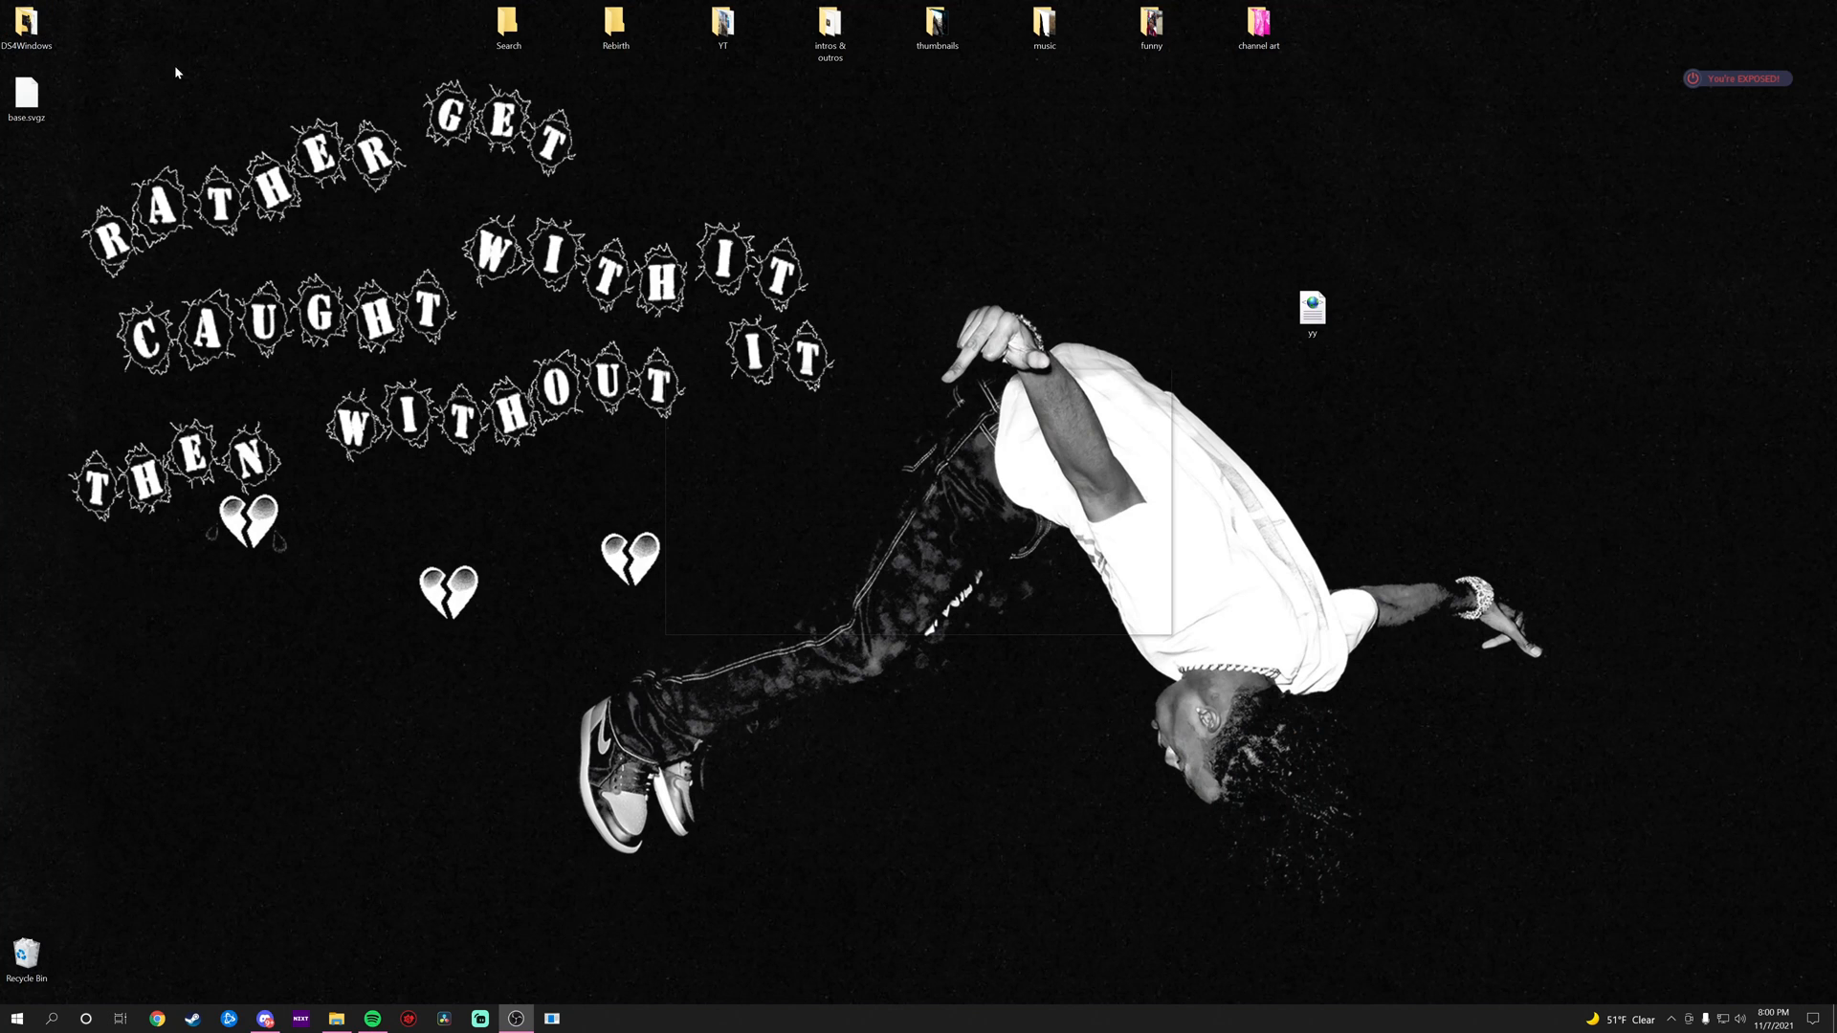
- Launch the DS4Windows application from its extracted desktop folder and start controller detection
double_click(52, 31)
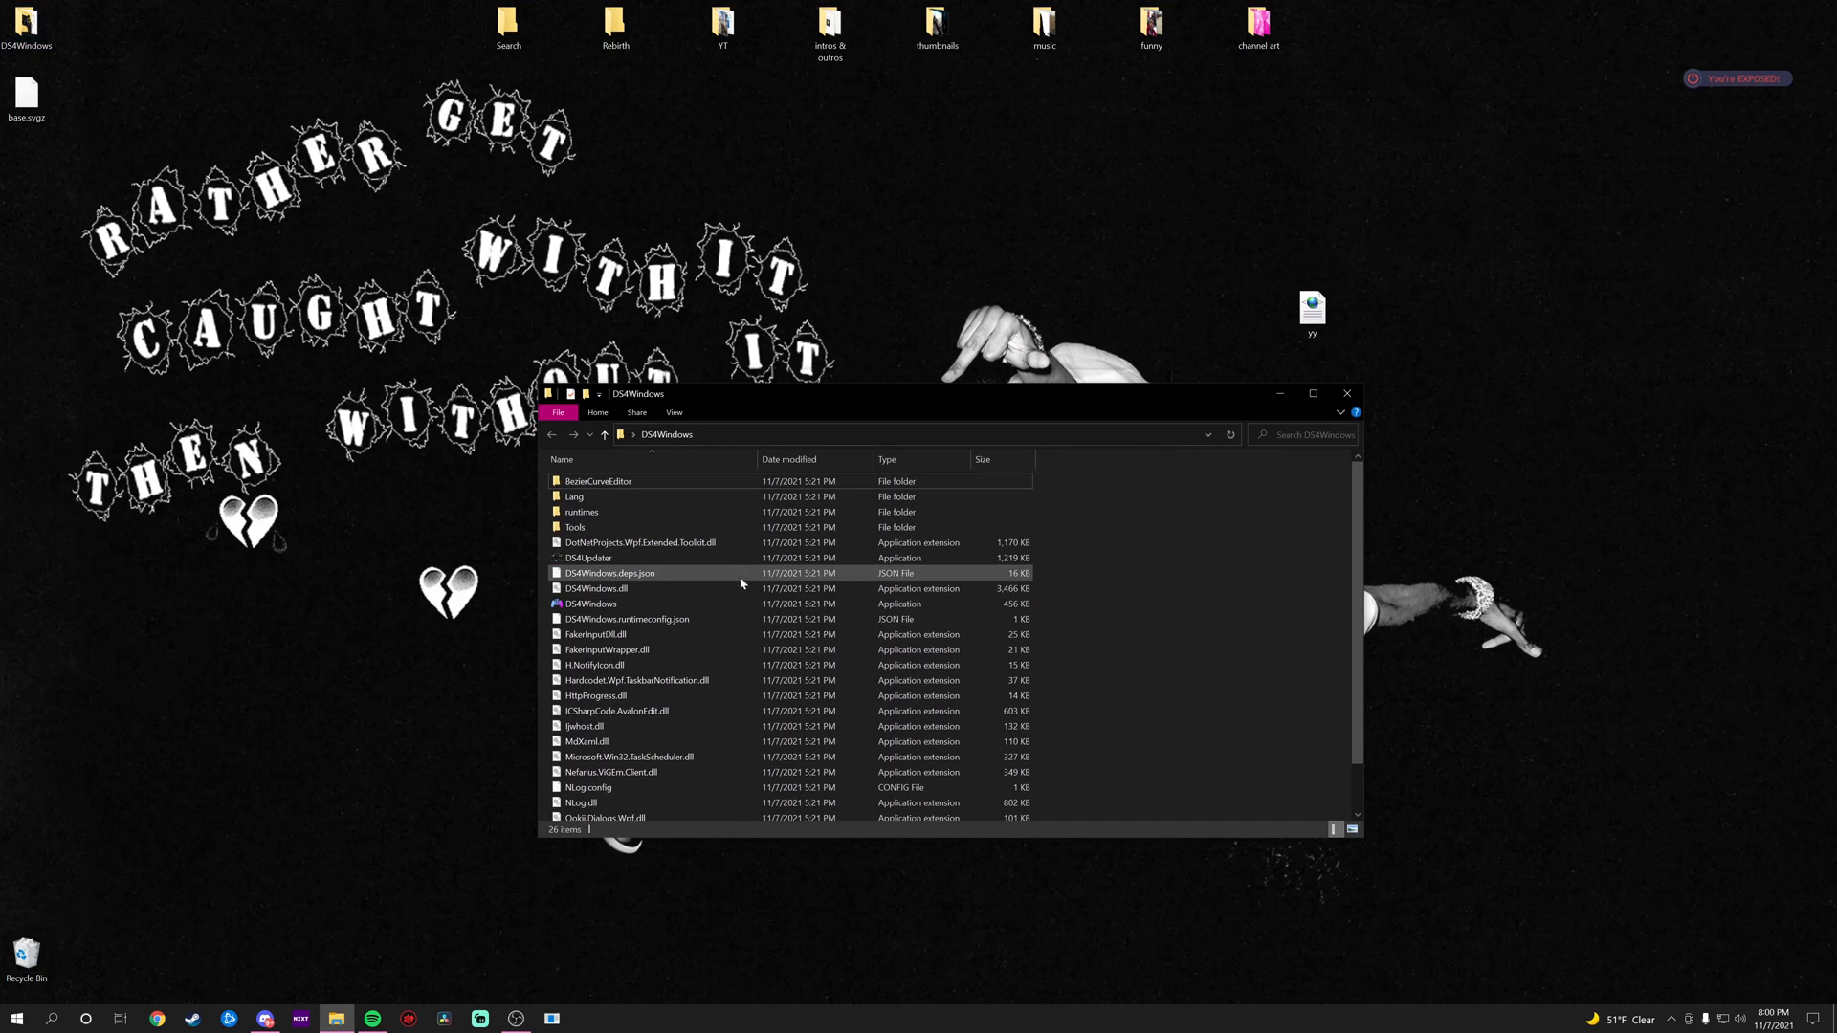
left_click(763, 605)
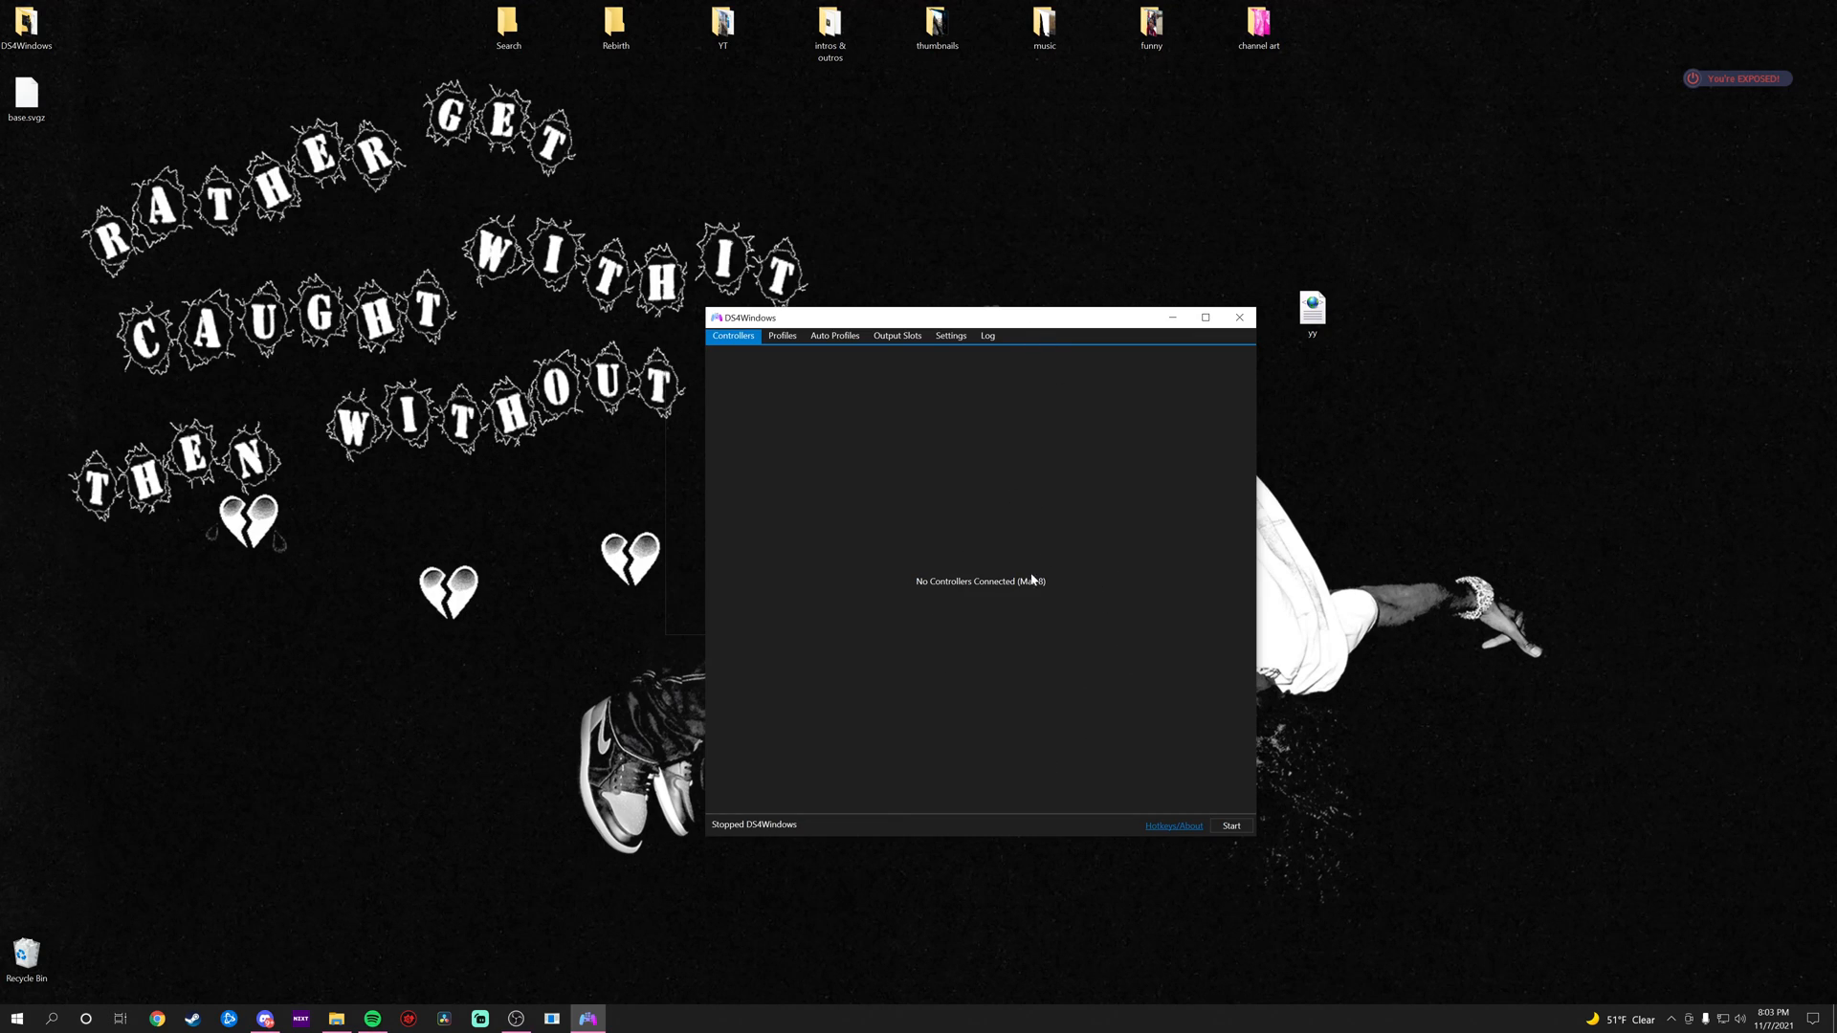
left_click(1231, 829)
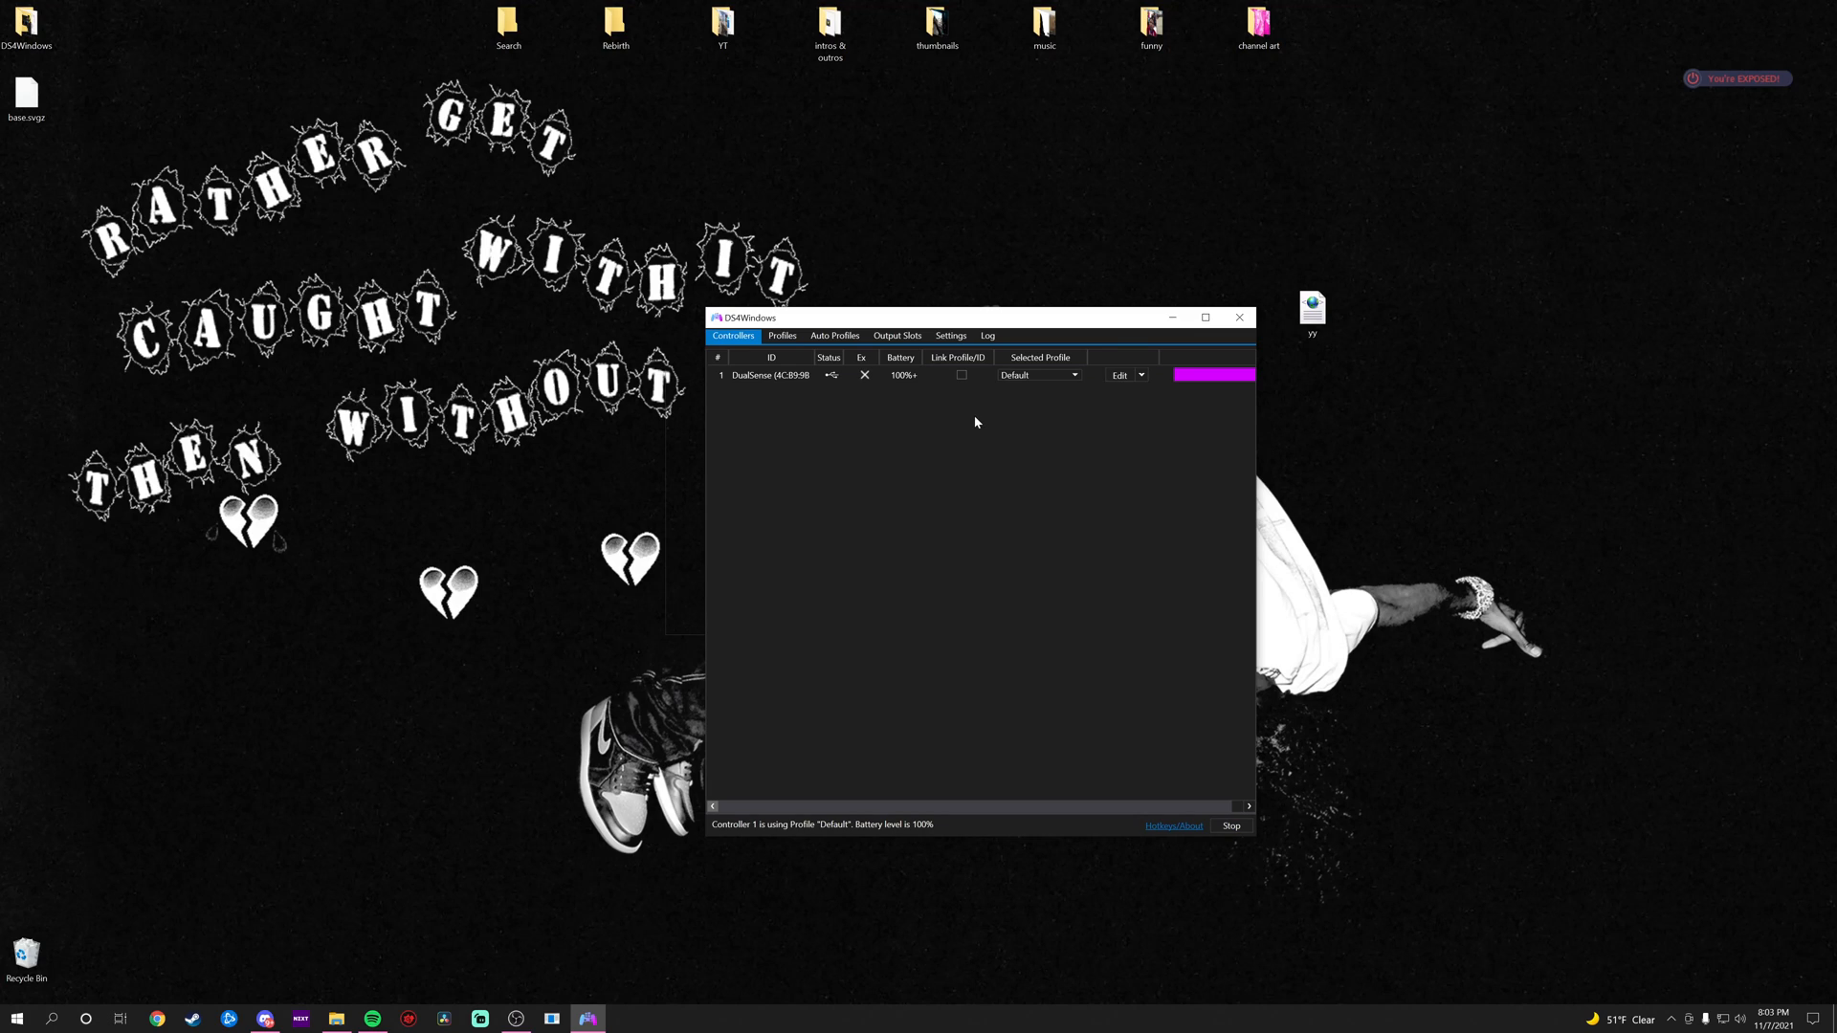
- Edit the connected DualSense controller's Default profile and open the macro recorder for the D-pad Left button
left_click(891, 374)
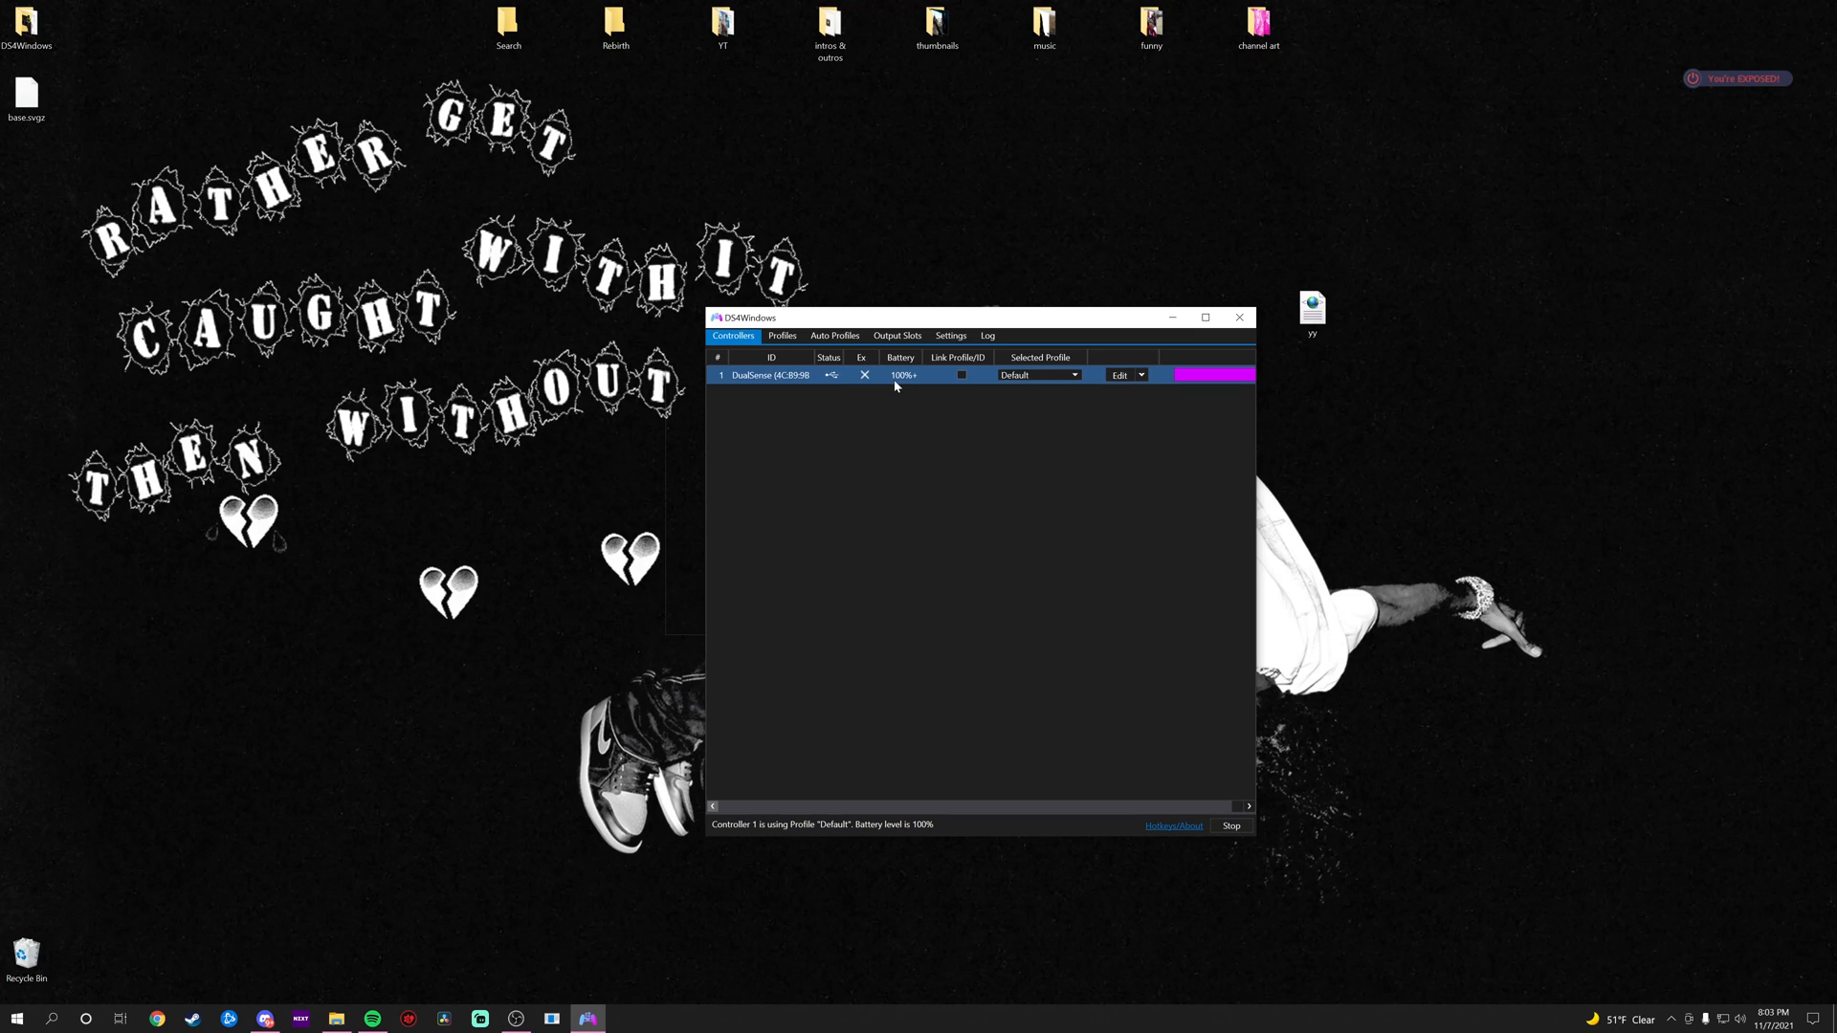
left_click(835, 375)
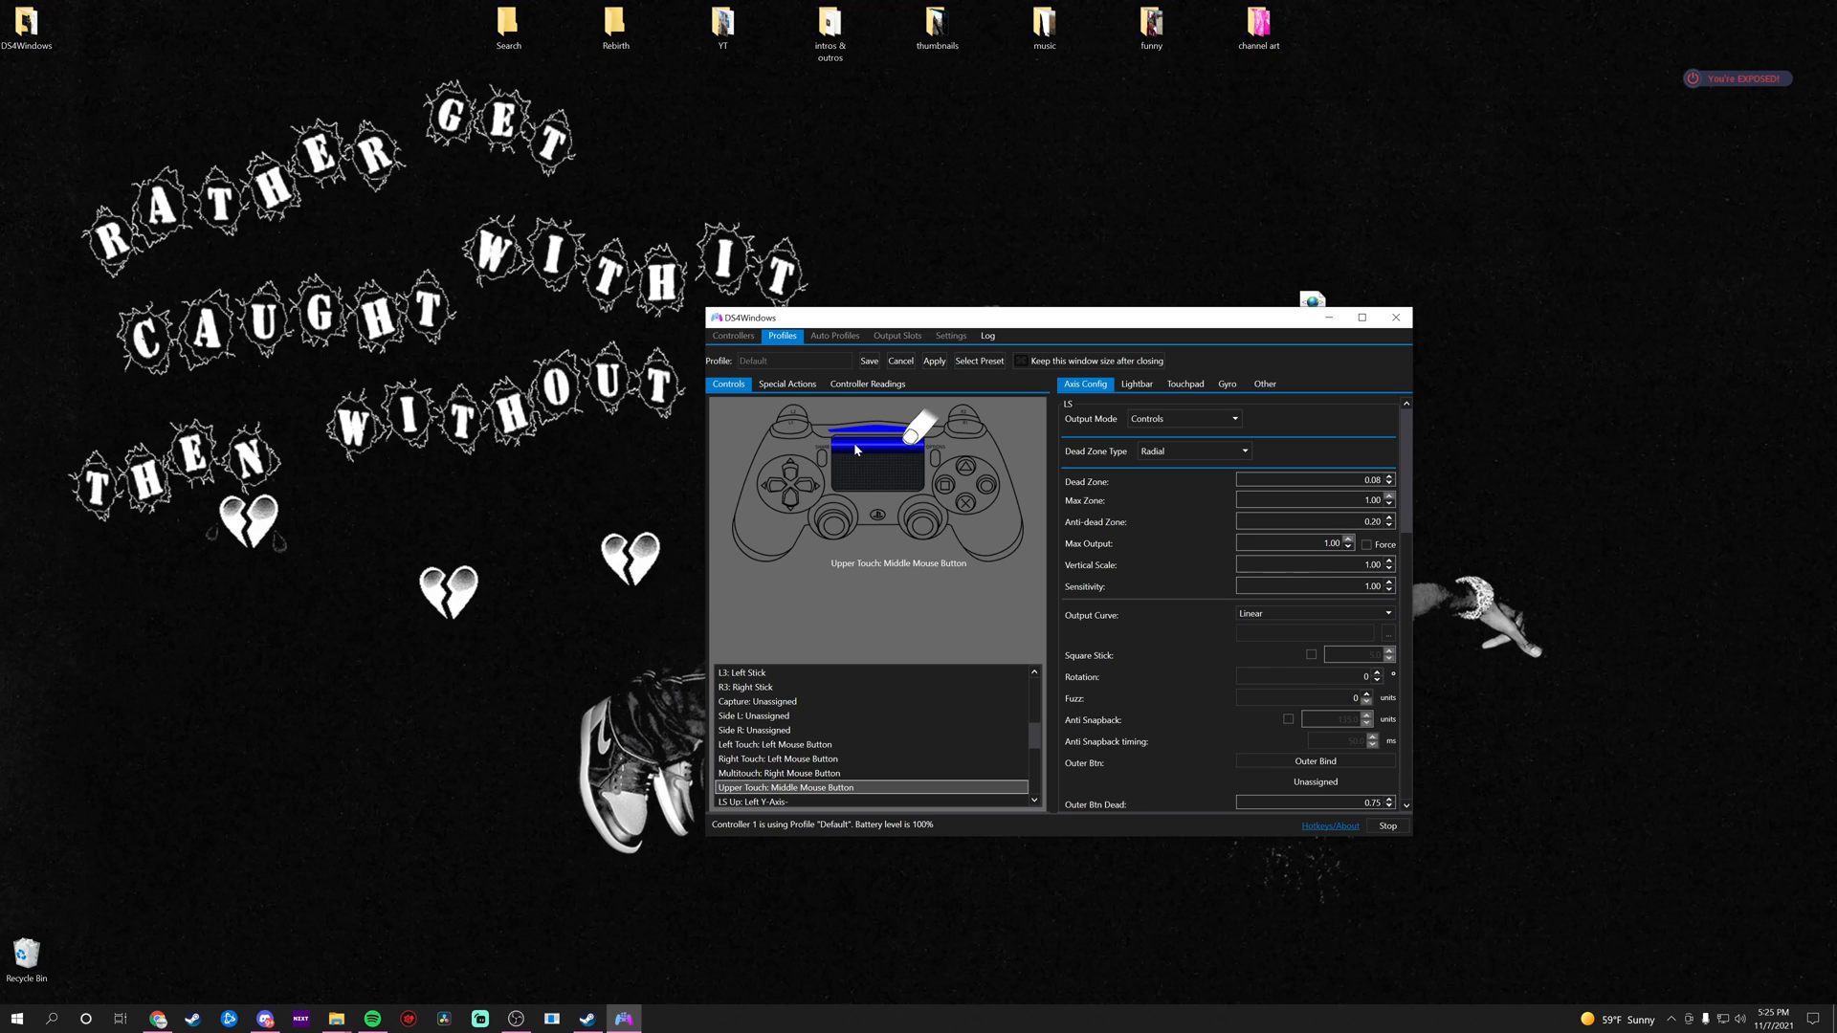
left_click(783, 490)
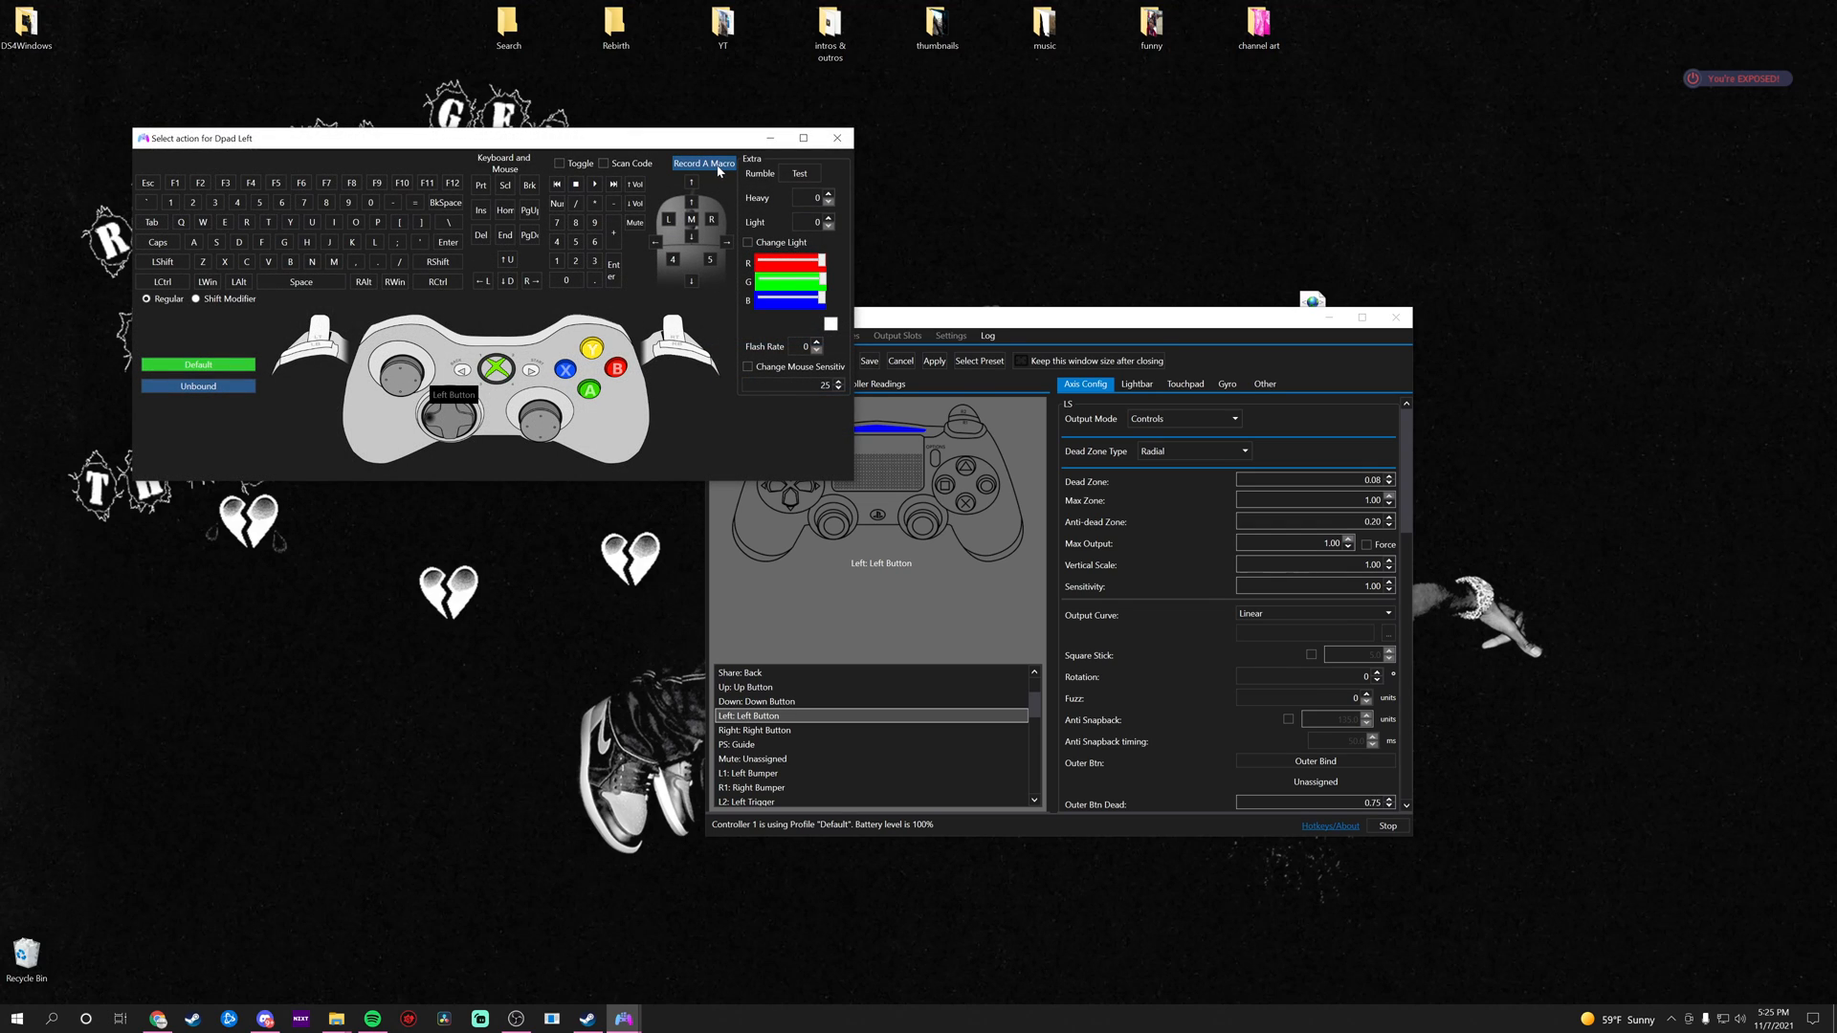
left_click(704, 164)
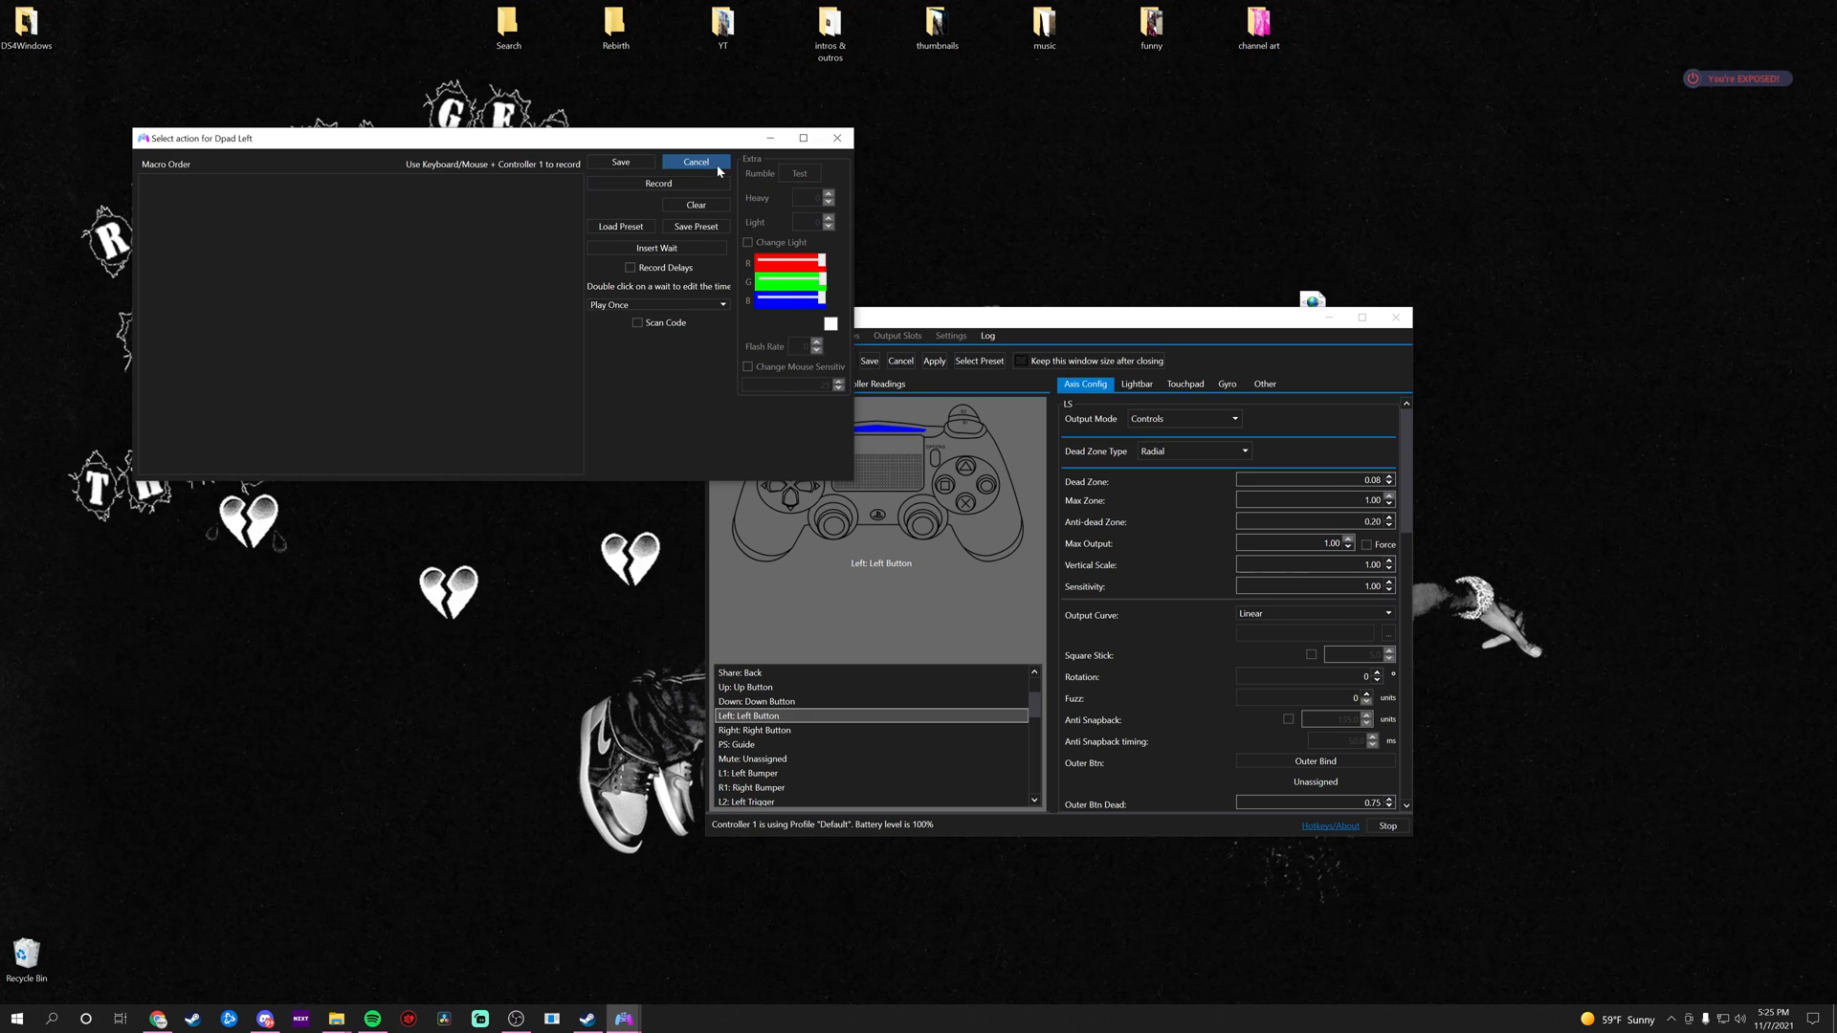
- Load the yy preset file into the D-pad Left macro
left_click_drag(717, 146, 1018, 271)
left_click(923, 352)
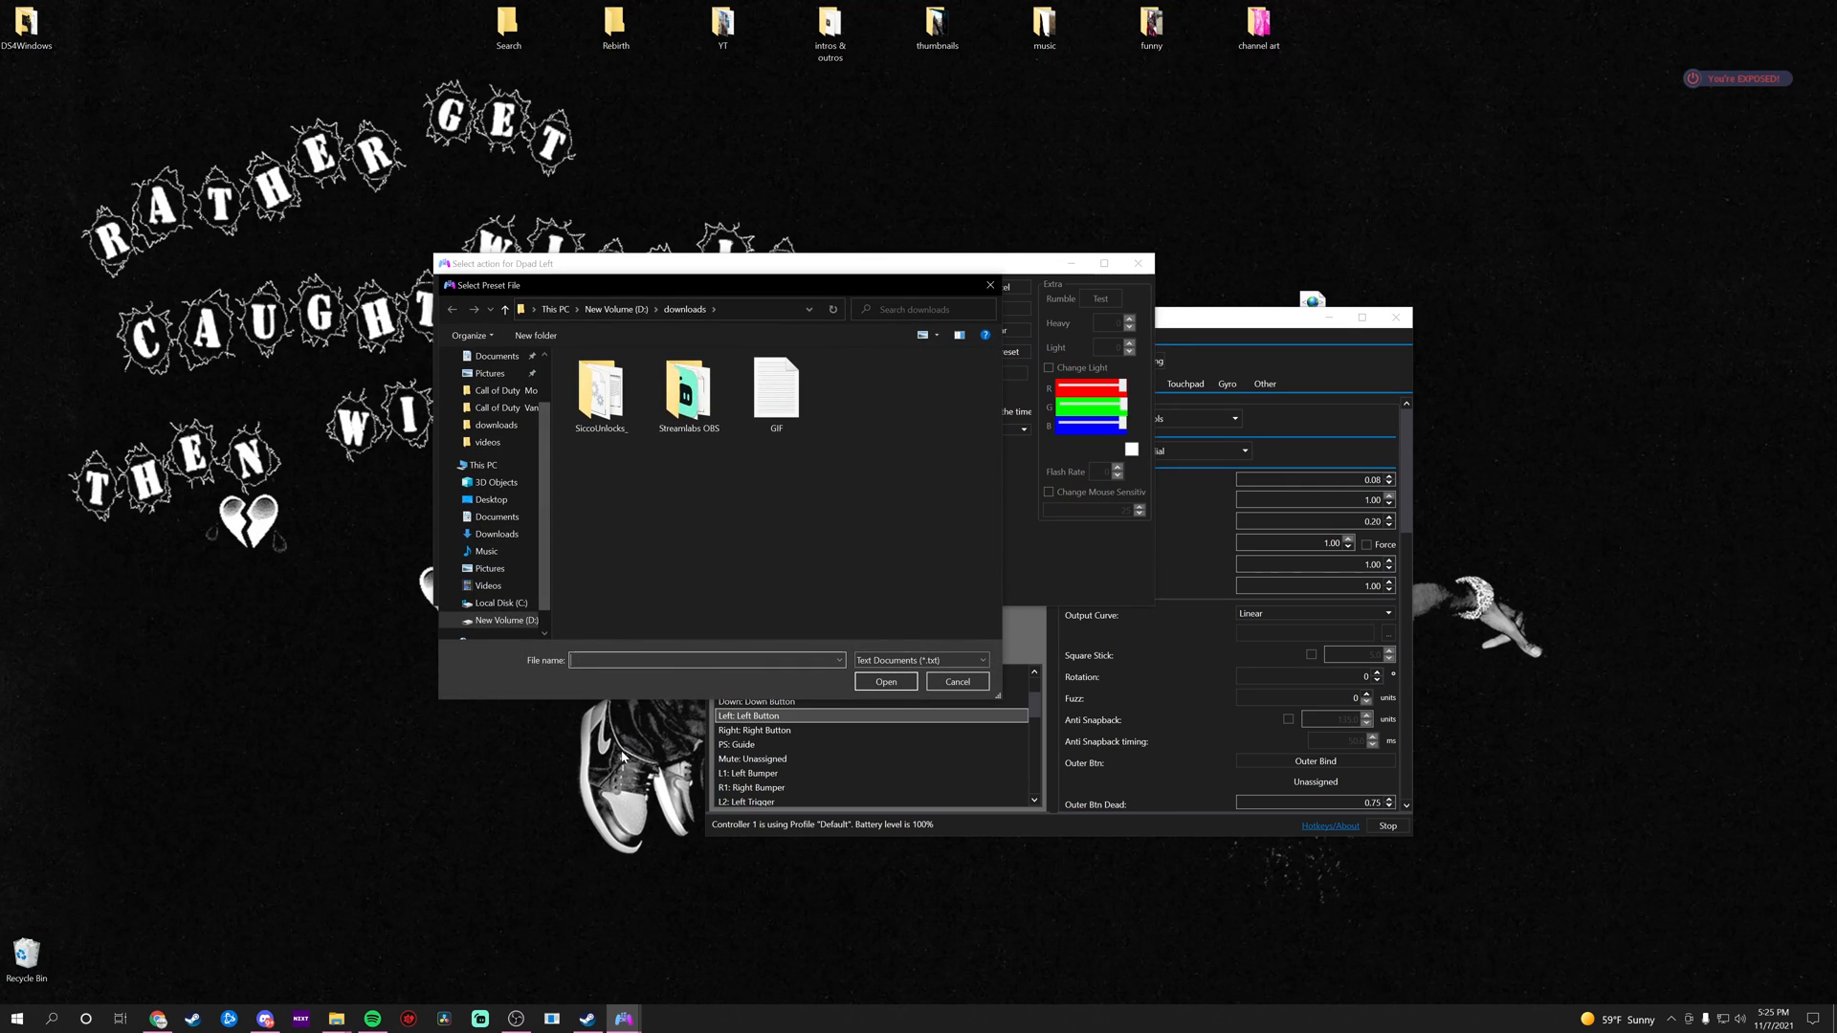
type("yy")
left_click(631, 718)
left_click(886, 681)
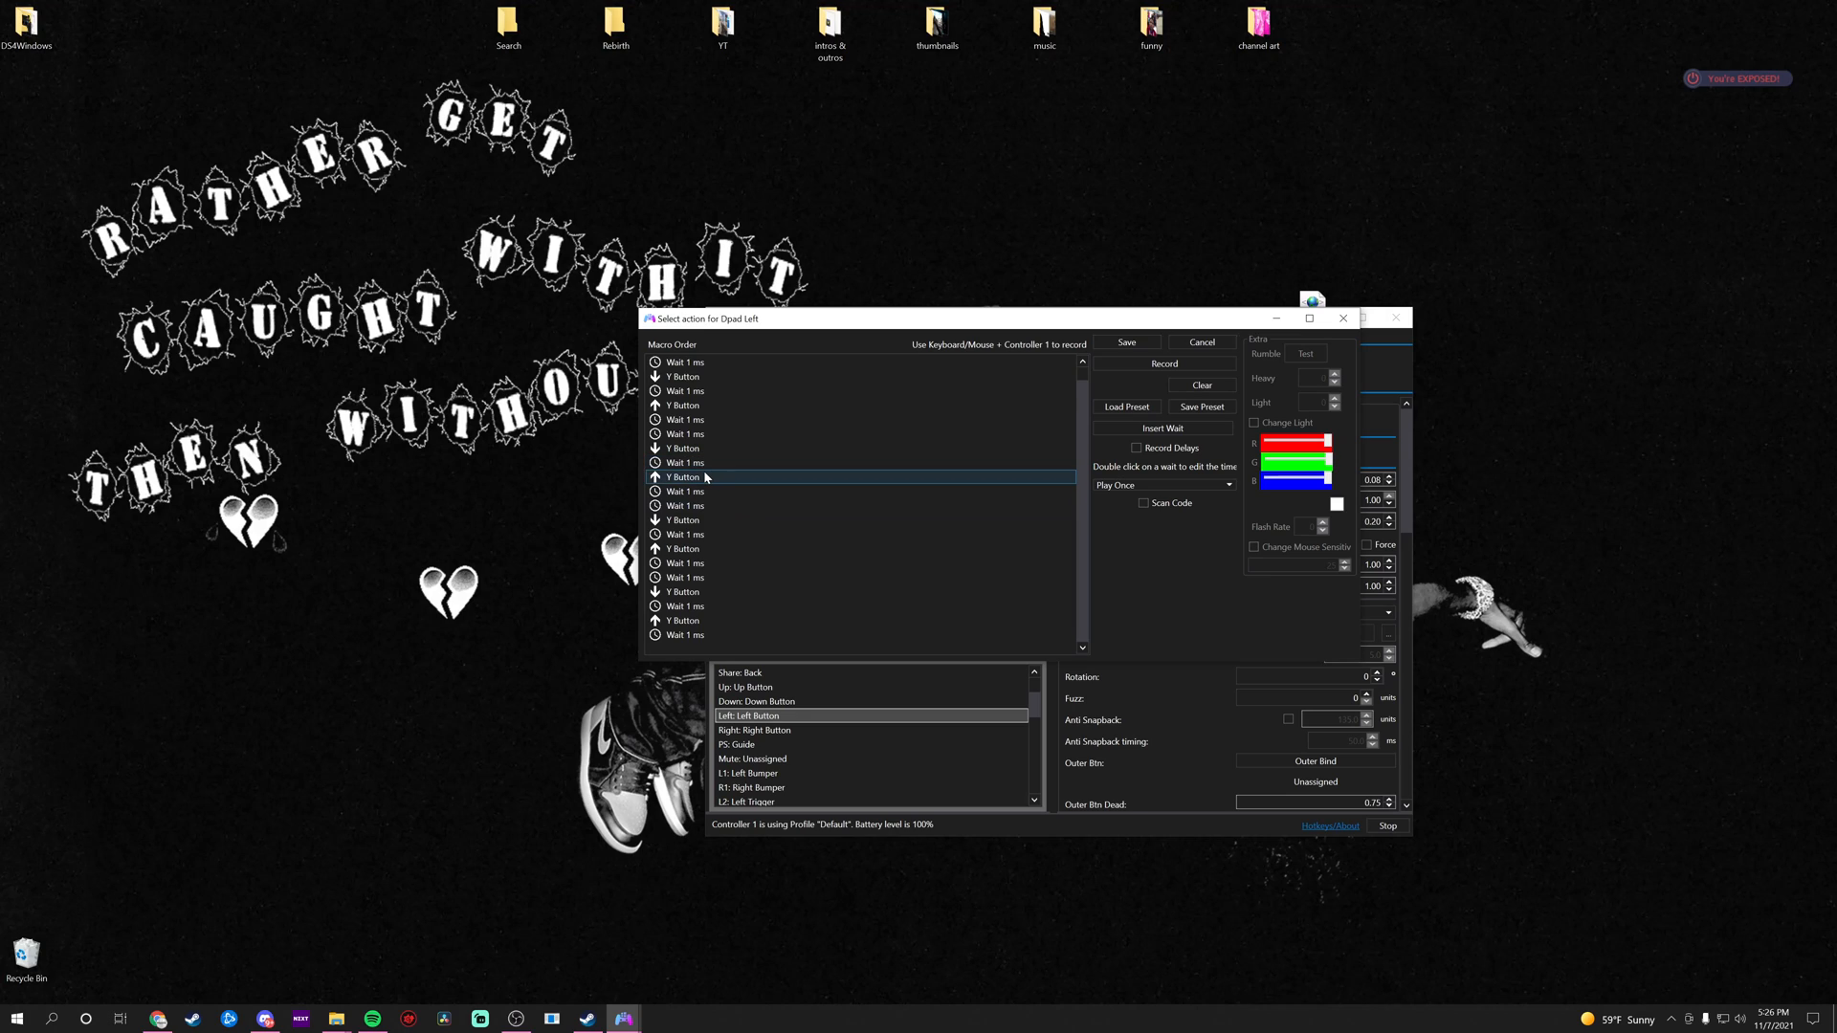
- Set every wait between the Y Button events in the D-pad Left macro to 25 ms
double_click(684, 362)
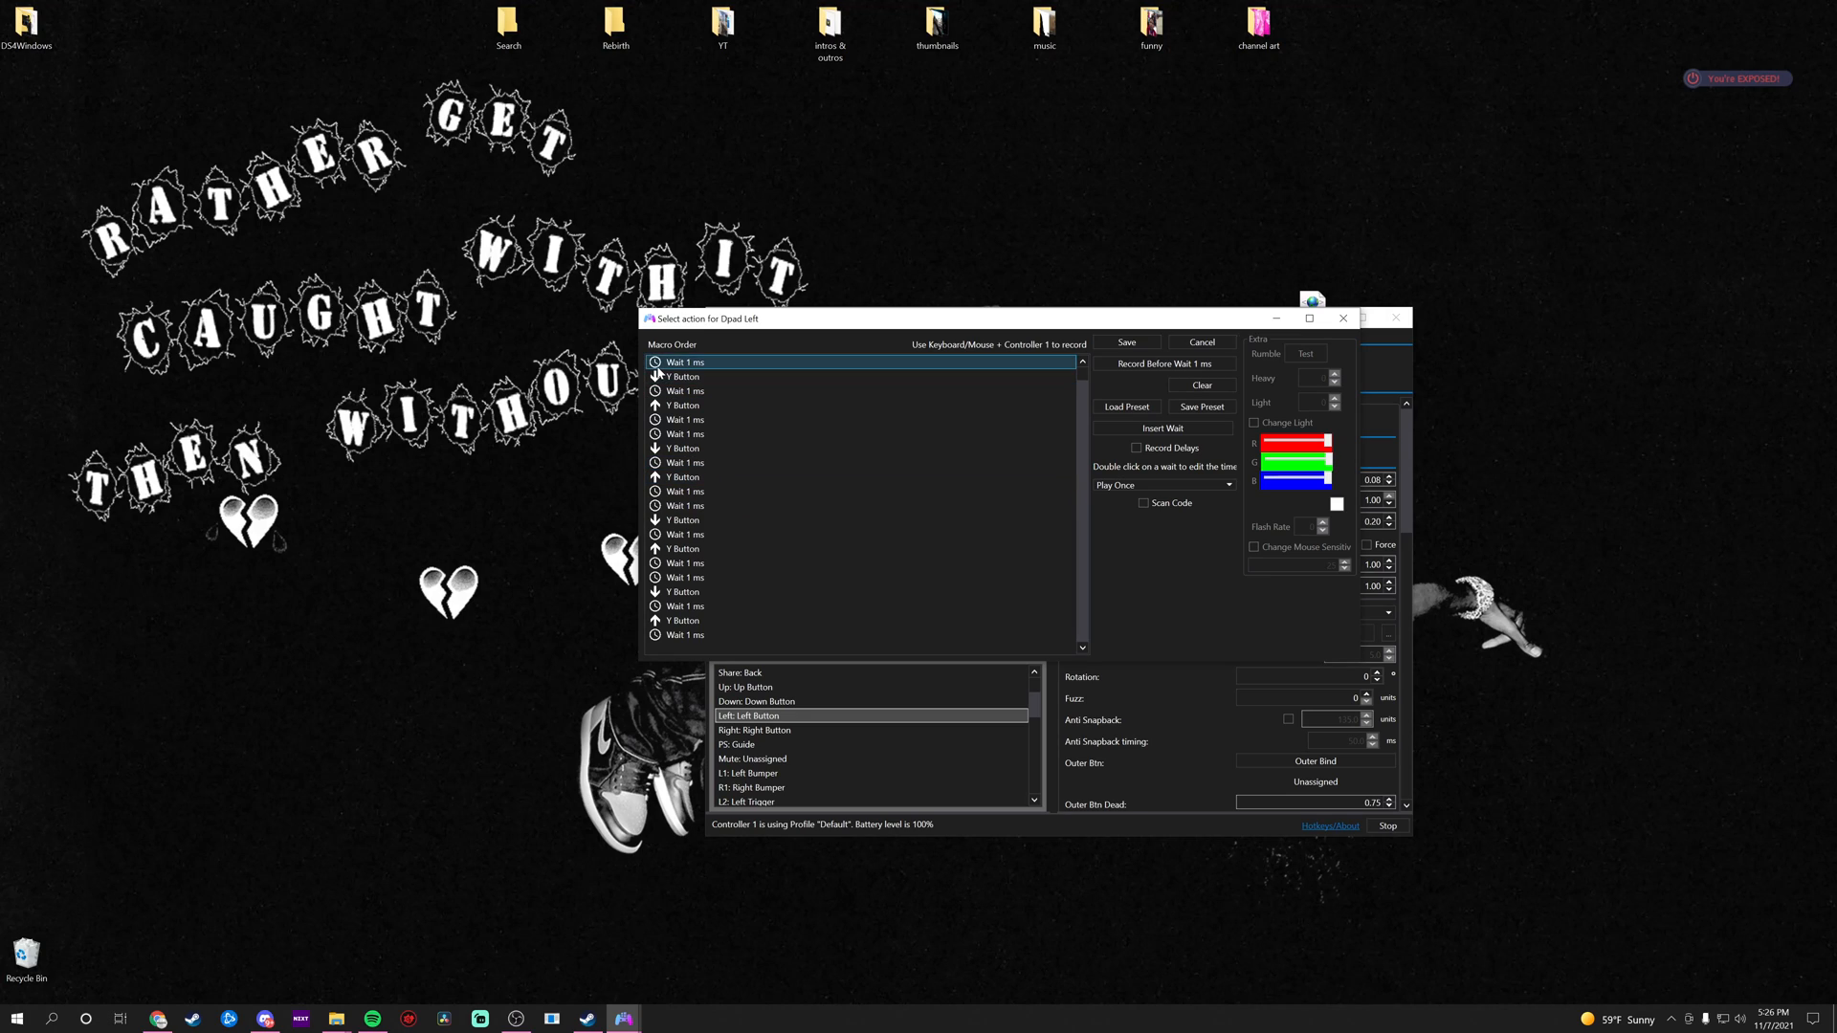
left_click(664, 364)
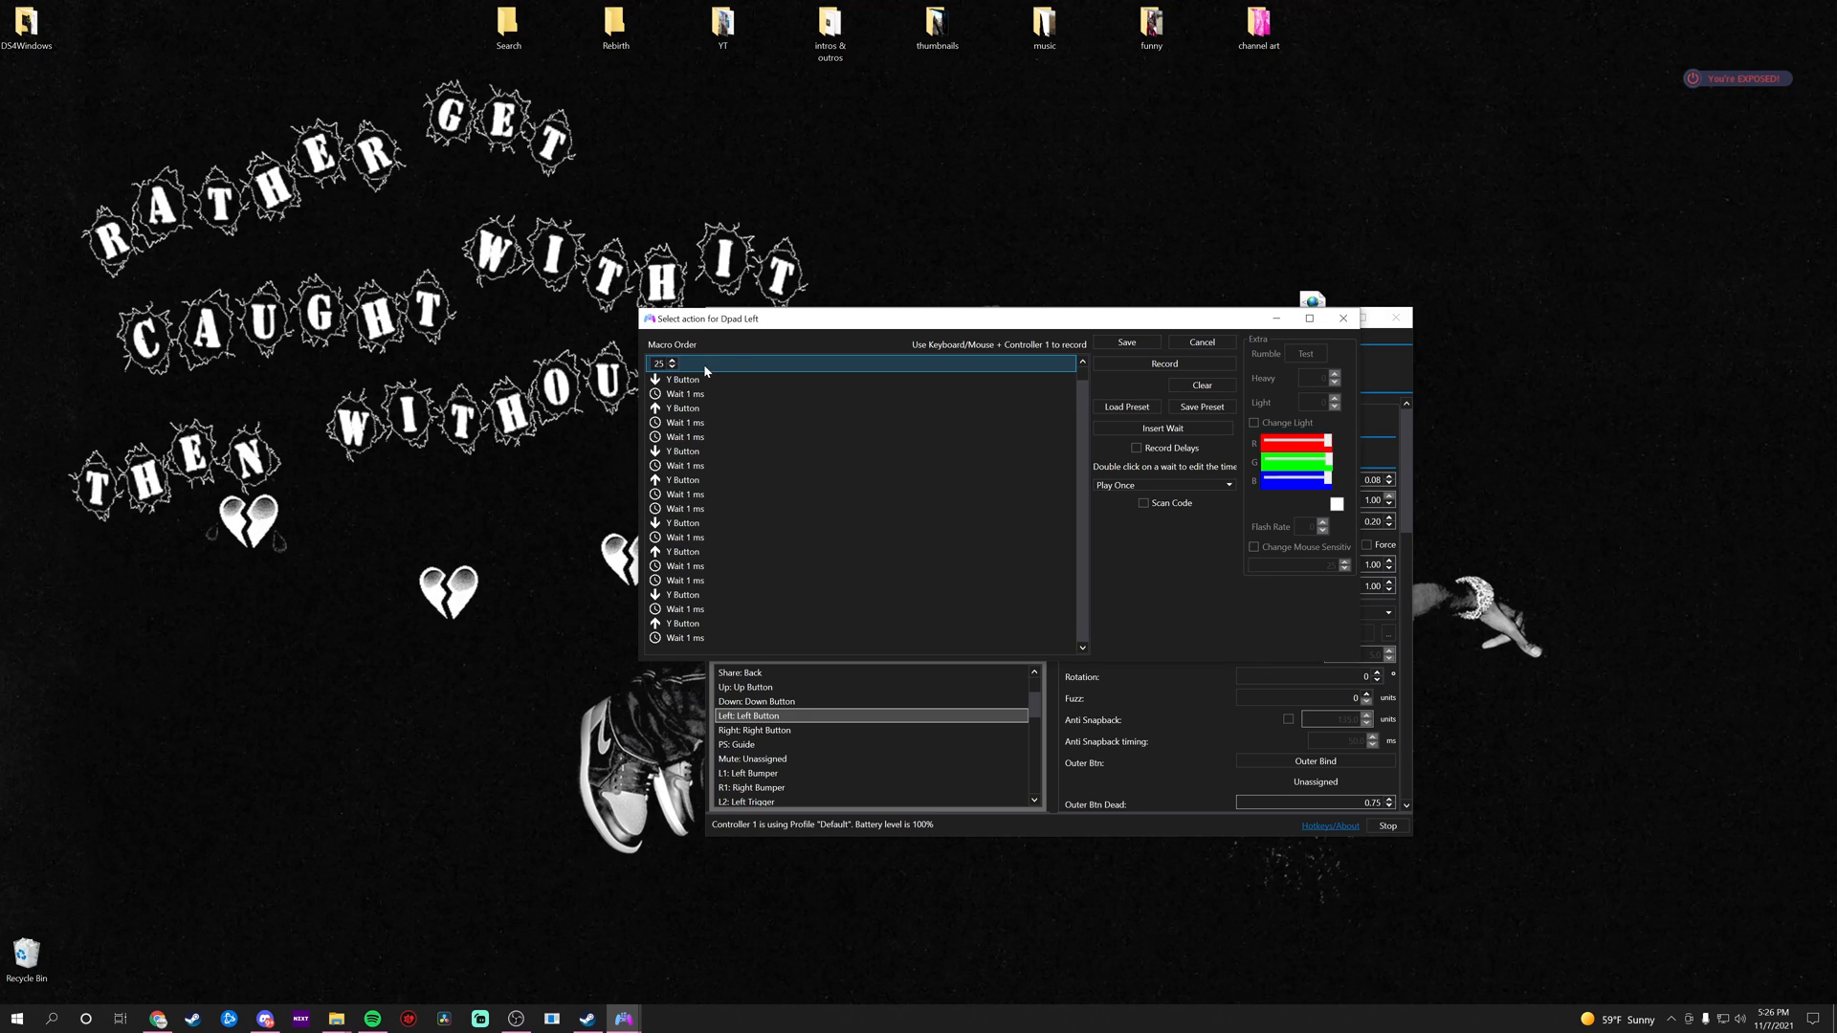
type("25")
double_click(671, 393)
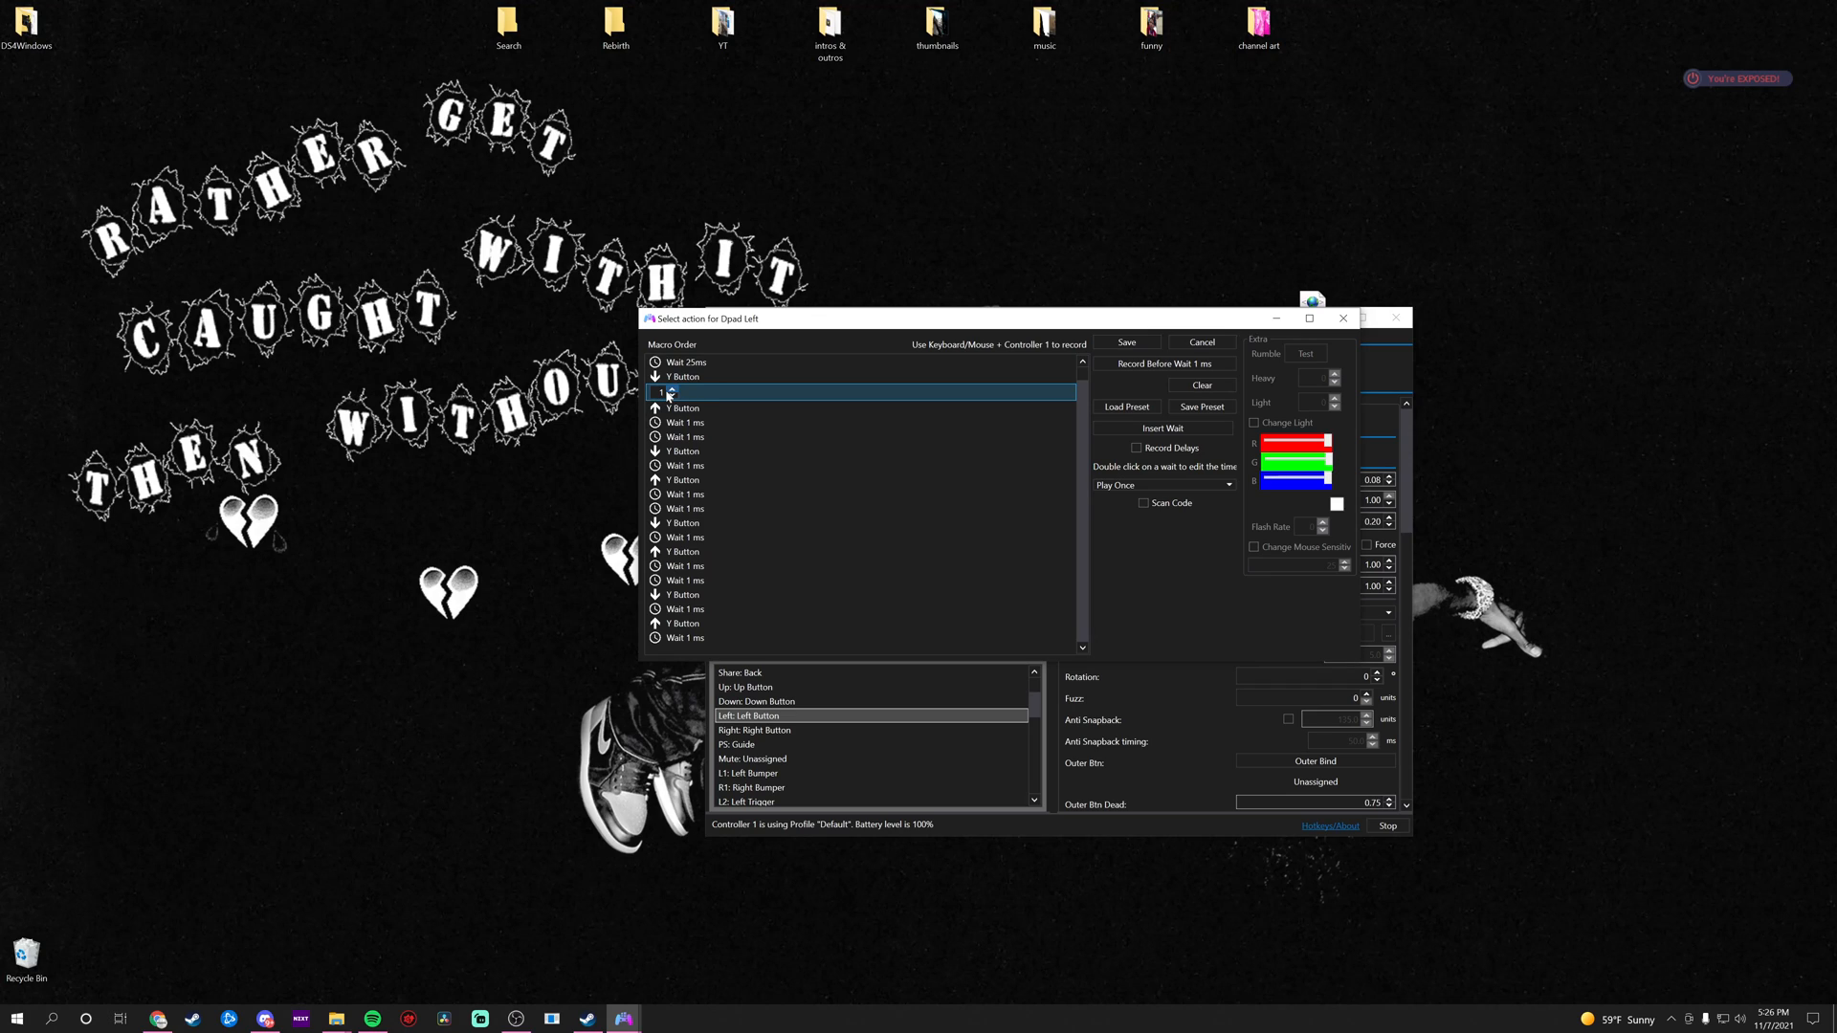
left_click(668, 394)
type("24")
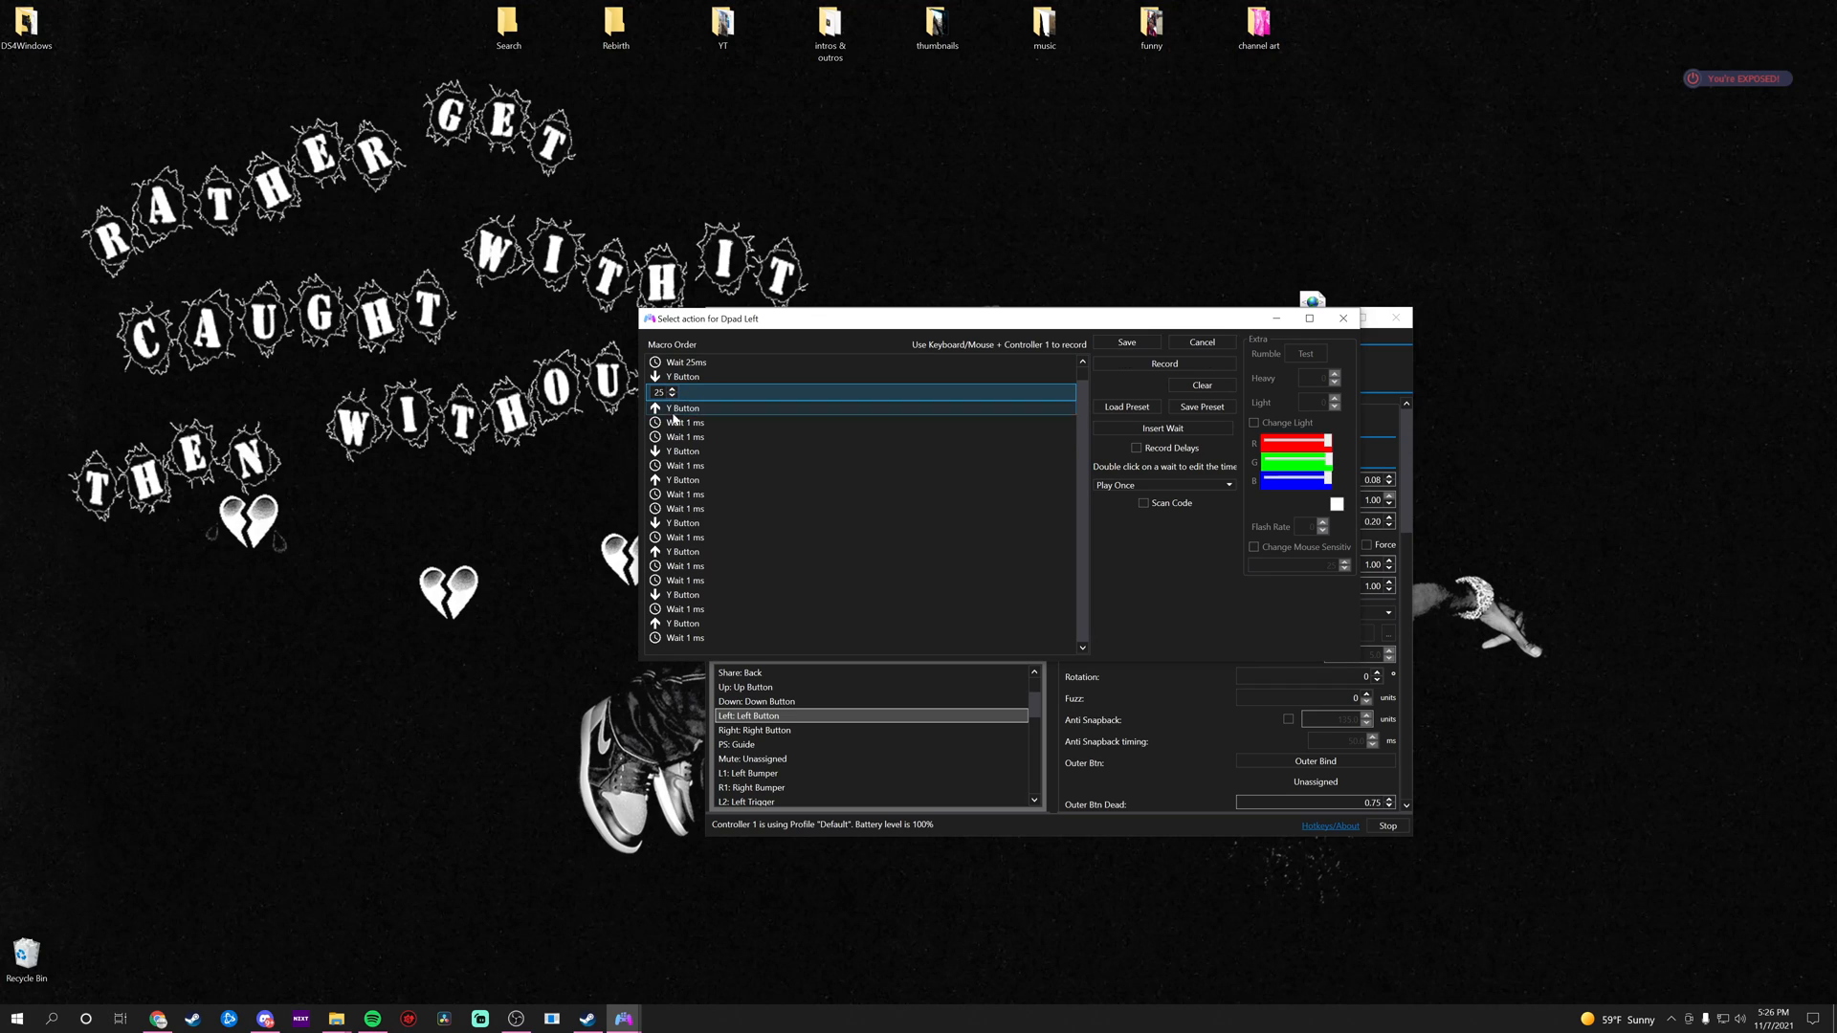
double_click(676, 423)
left_click(667, 422)
type("25")
double_click(670, 438)
left_click(662, 436)
type("25")
double_click(662, 467)
left_click(661, 465)
type("25")
double_click(662, 495)
left_click(662, 493)
type("25")
double_click(670, 508)
left_click(662, 508)
type("25")
double_click(670, 536)
left_click(661, 535)
type("25")
double_click(660, 566)
left_click(661, 564)
type("25")
double_click(660, 581)
left_click(660, 579)
type("25")
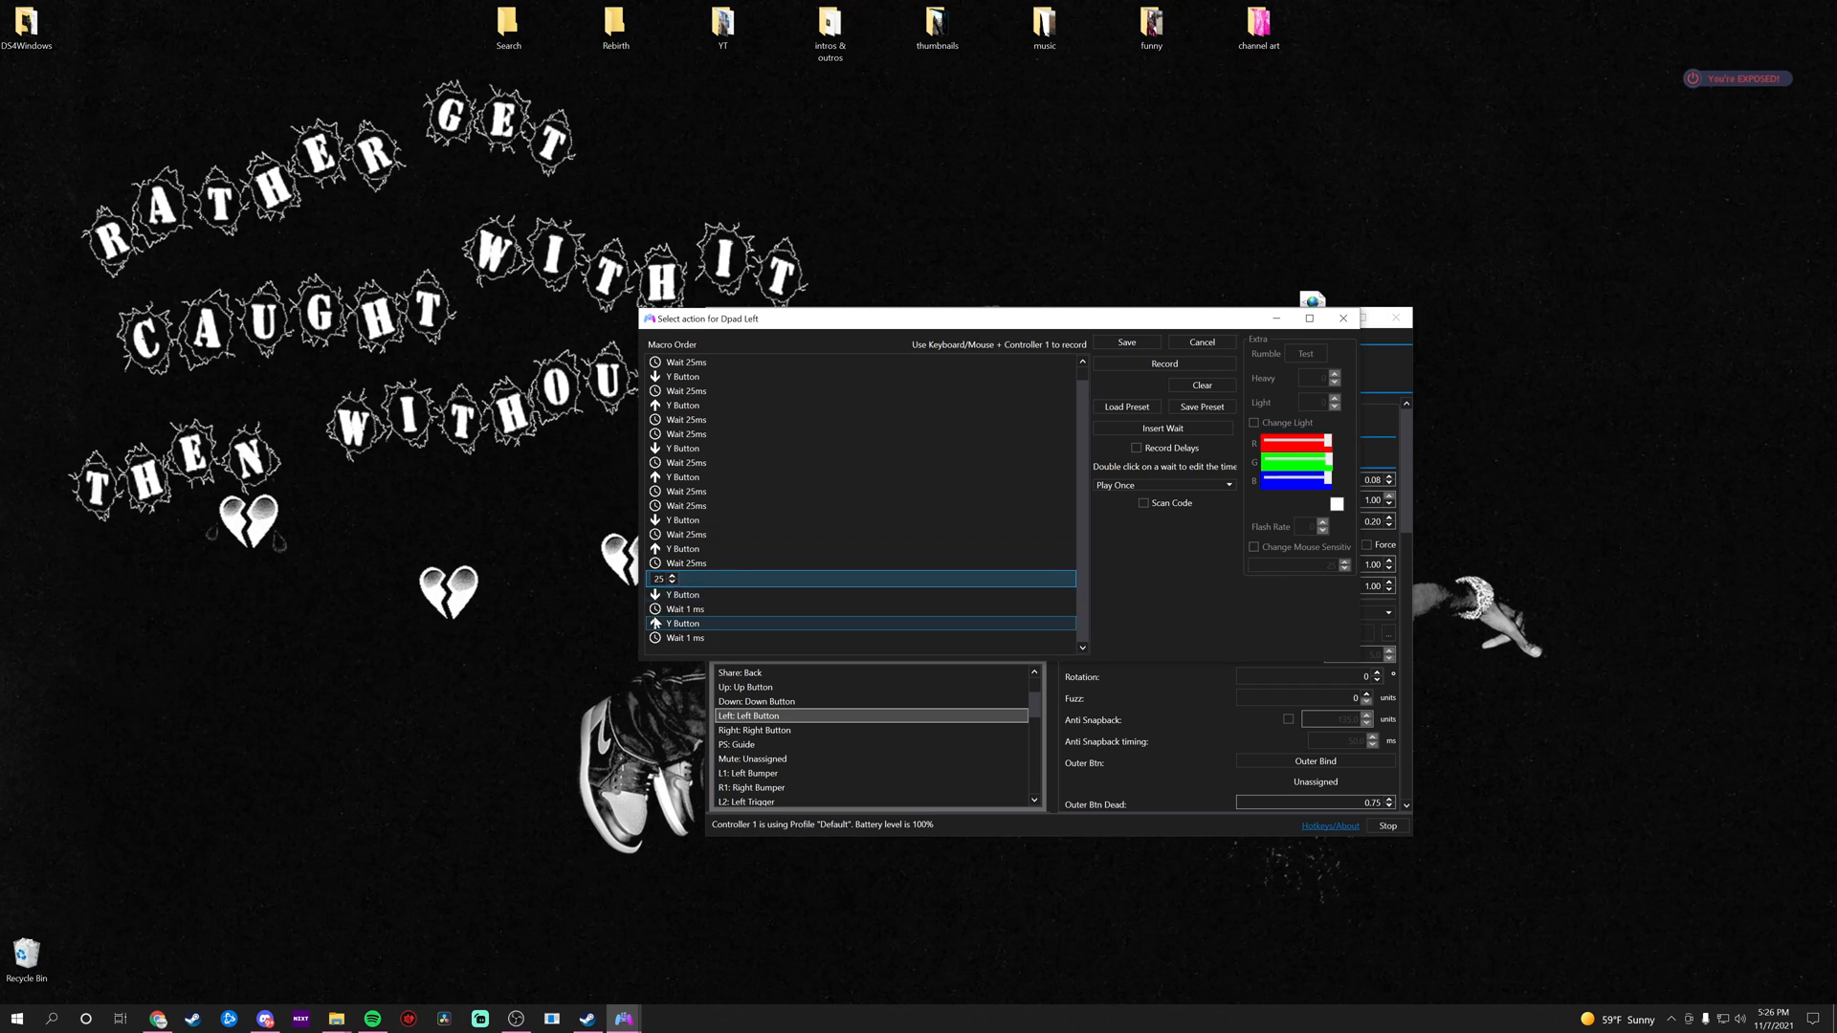
double_click(660, 608)
left_click(661, 606)
type("25")
double_click(660, 636)
left_click(661, 635)
type("25")
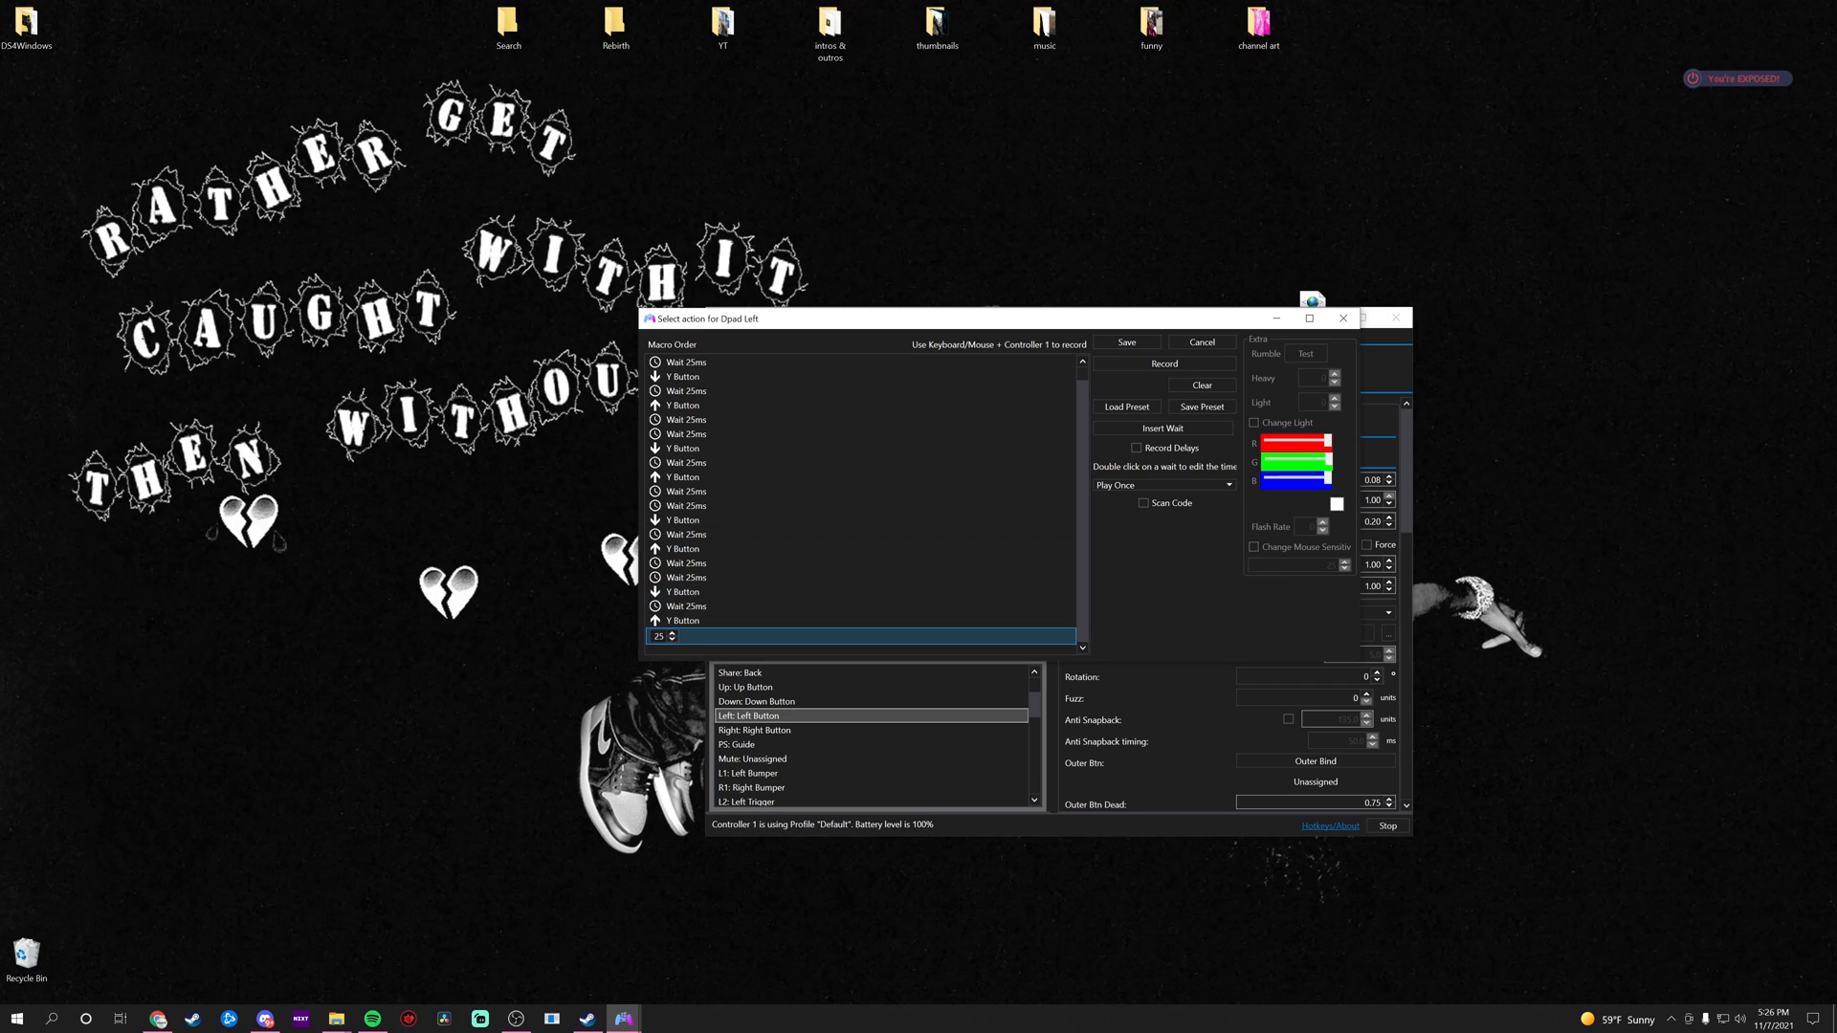
left_click(814, 620)
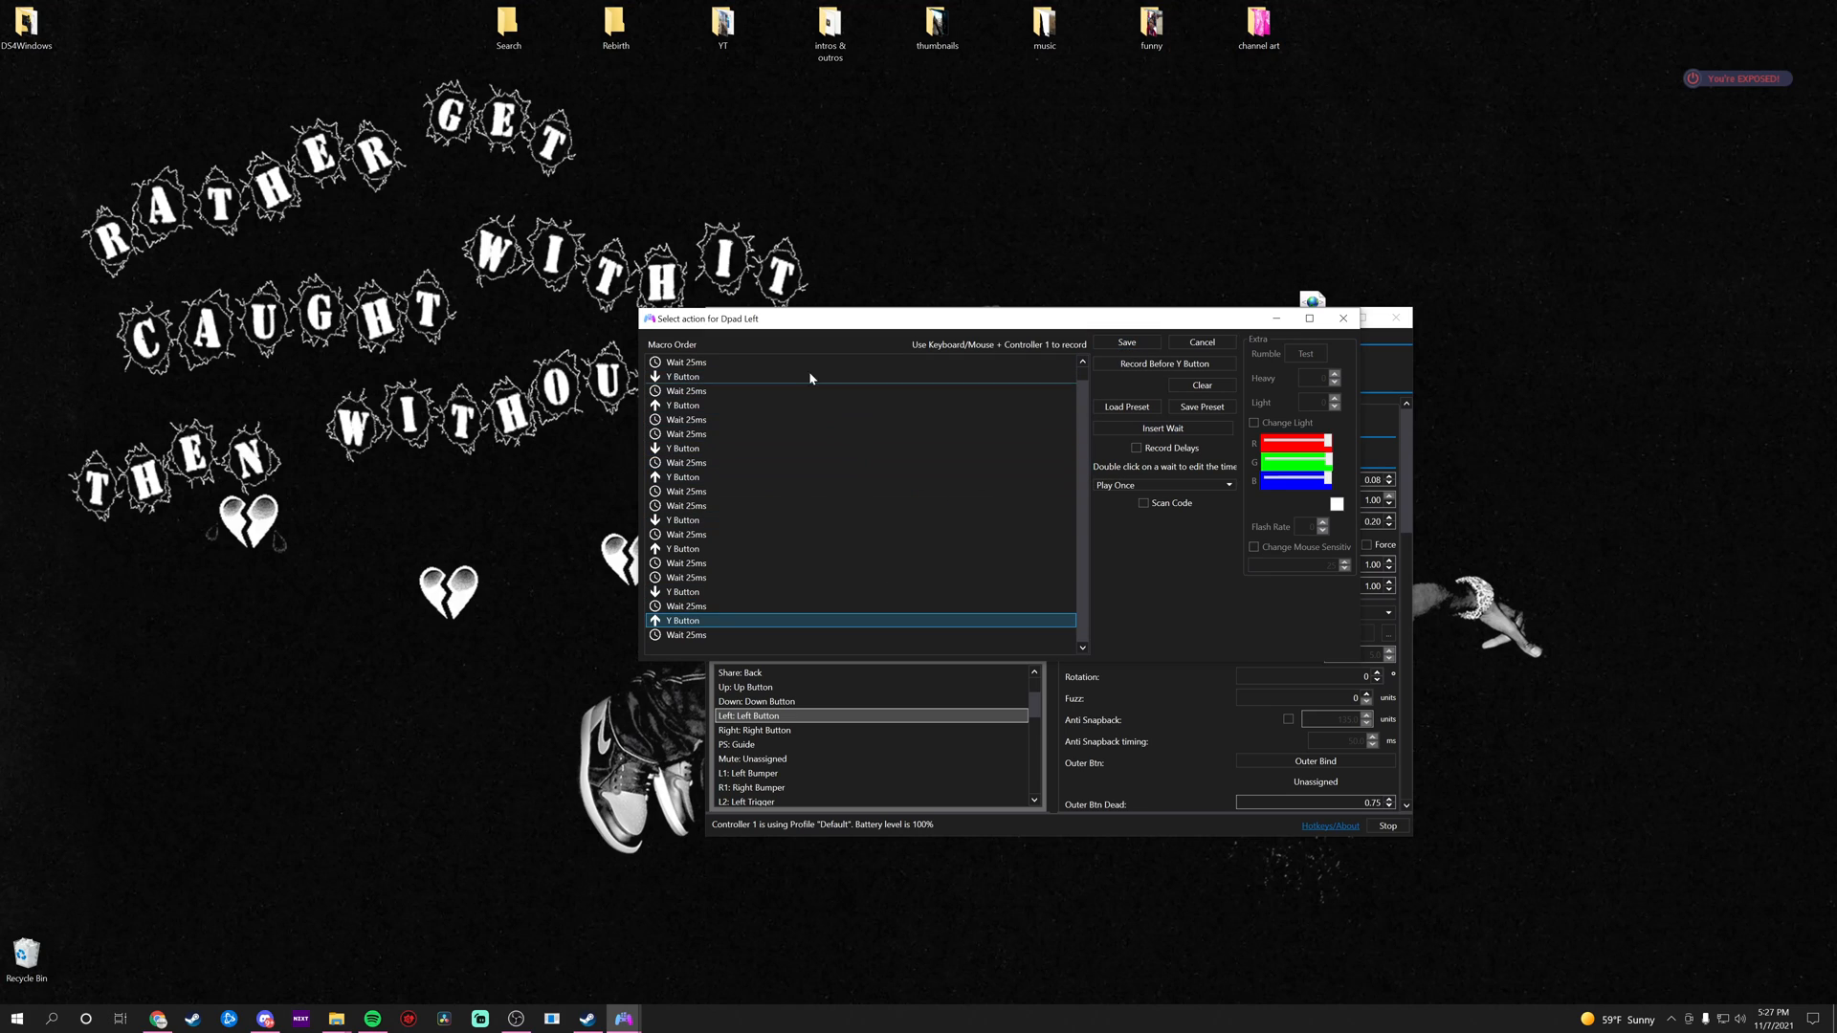
scroll(804, 412, "up", 1)
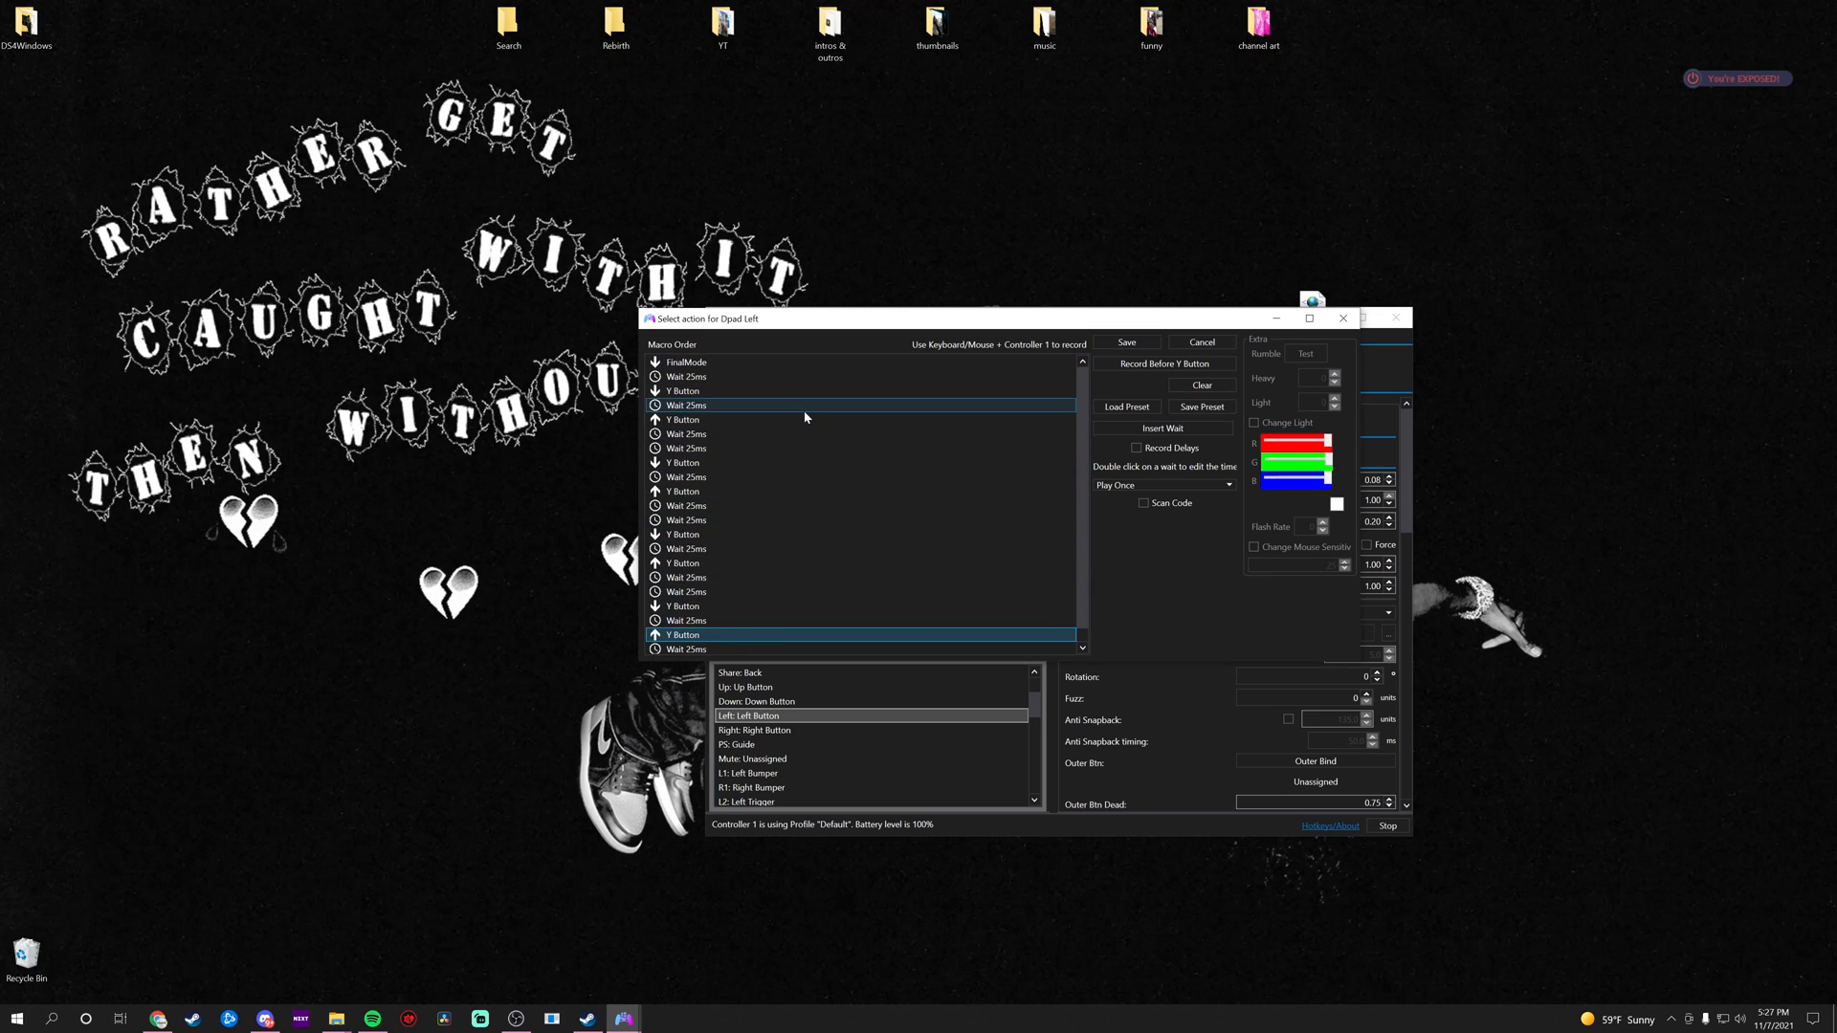
- Save the D-pad Left macro, then apply and save the Default profile
left_click(1150, 348)
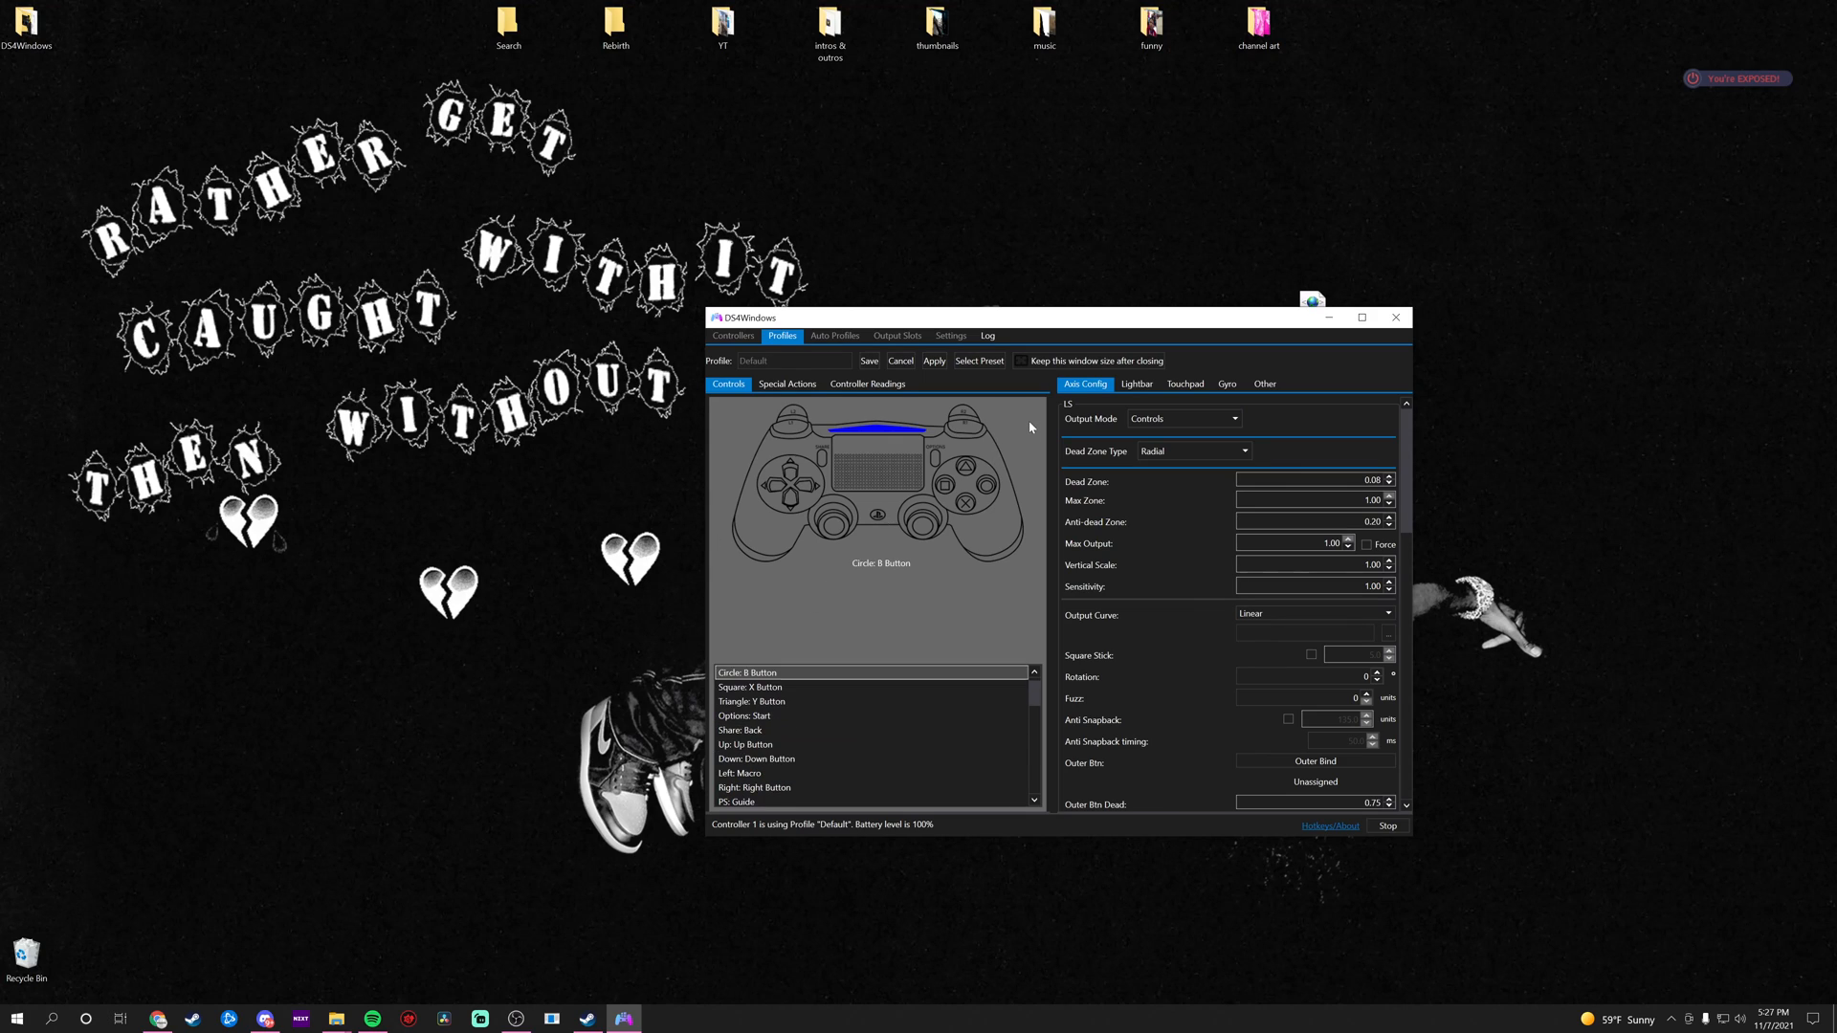
left_click(935, 361)
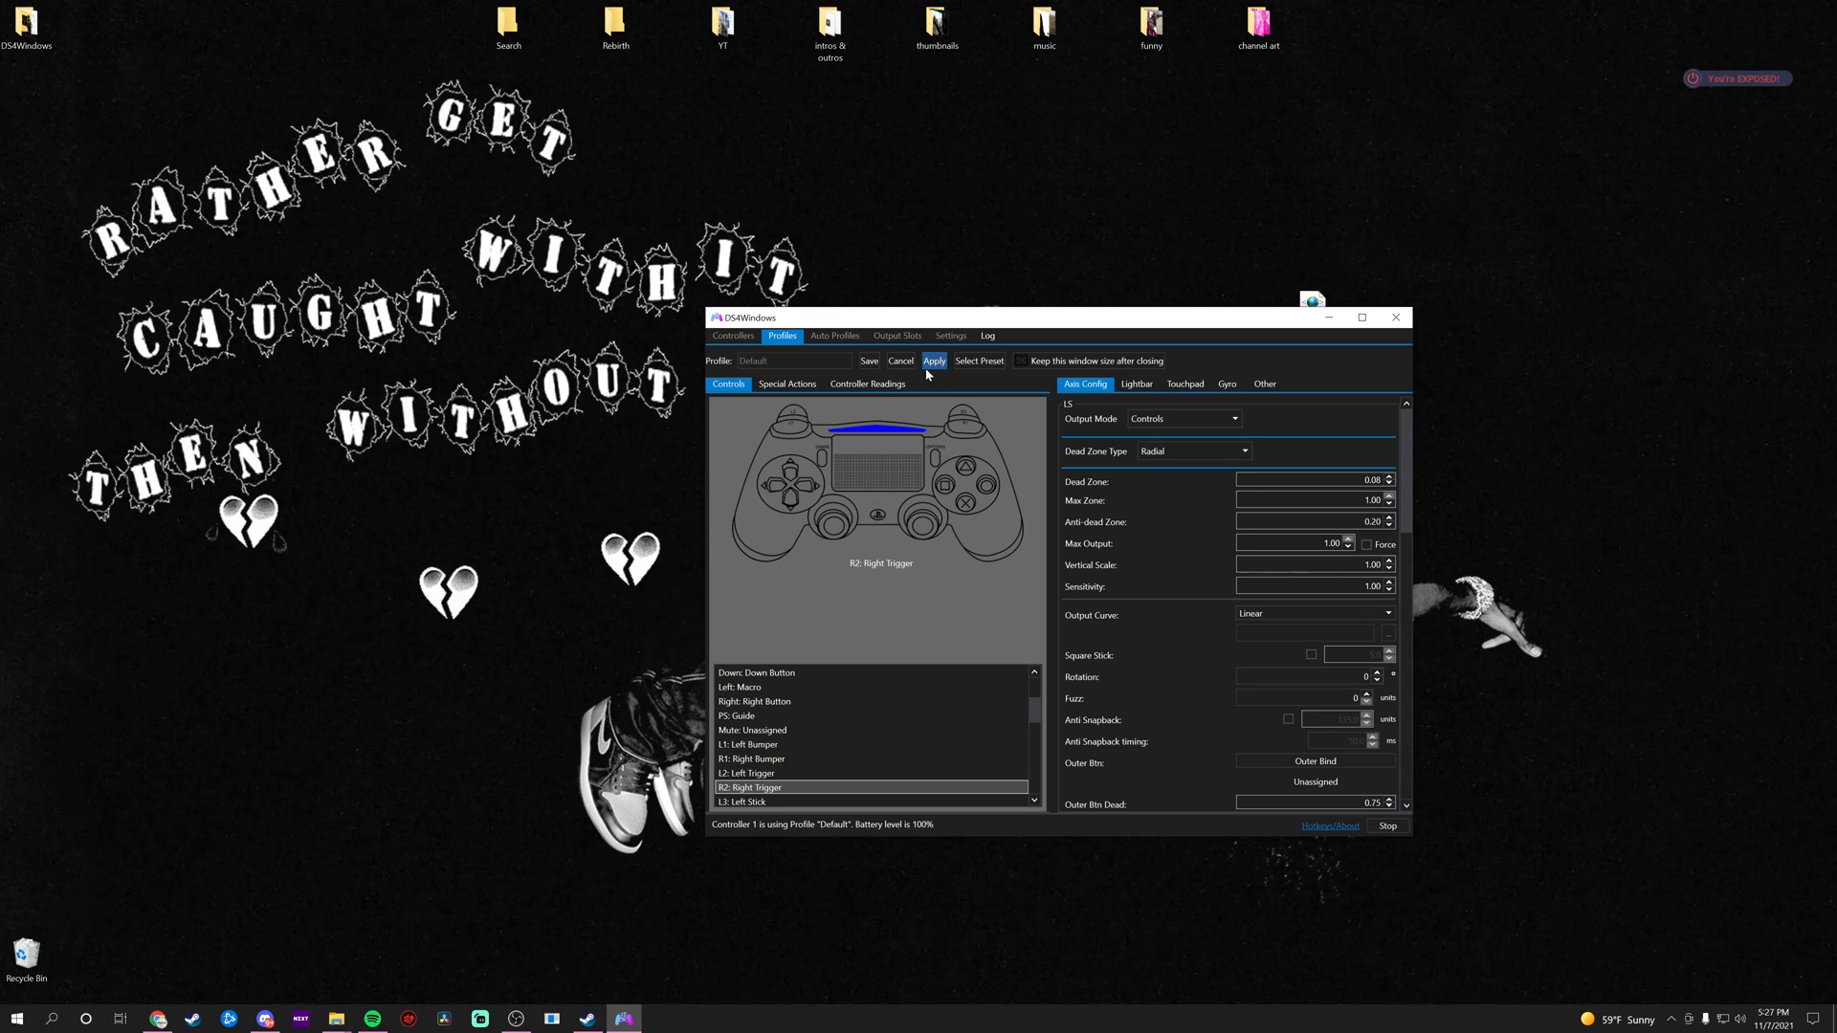
left_click(869, 361)
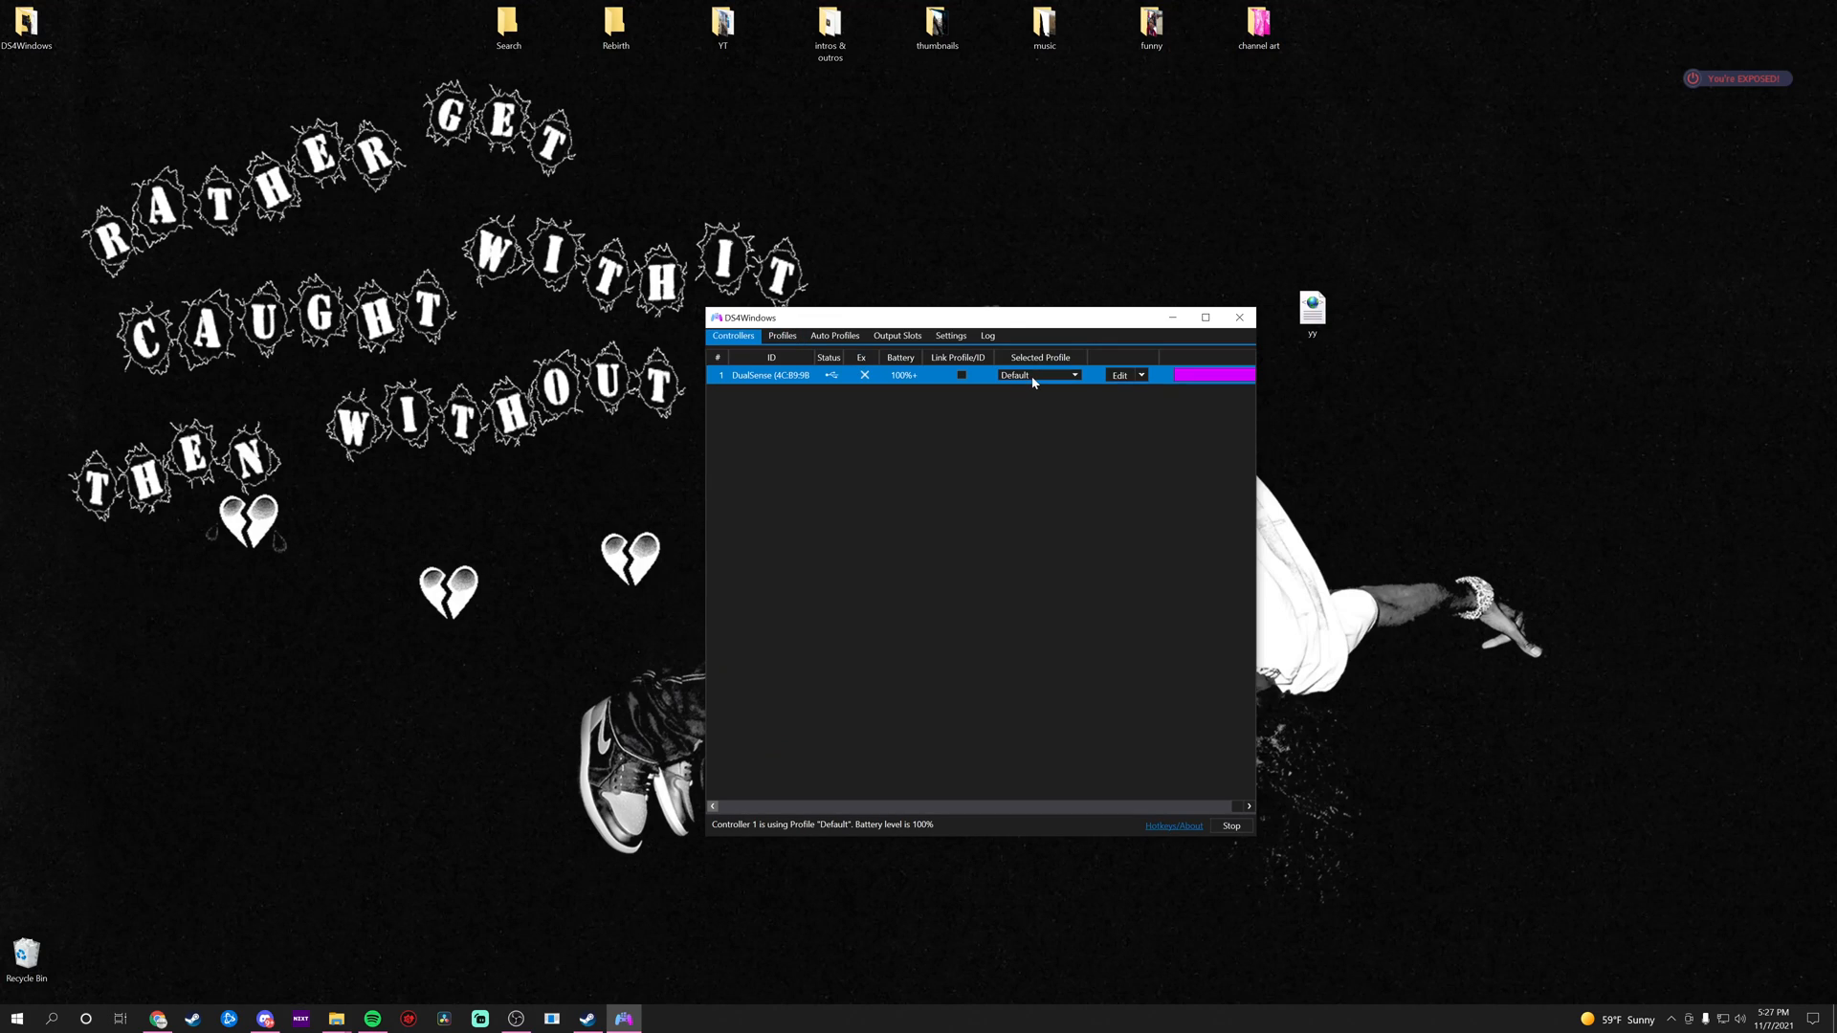